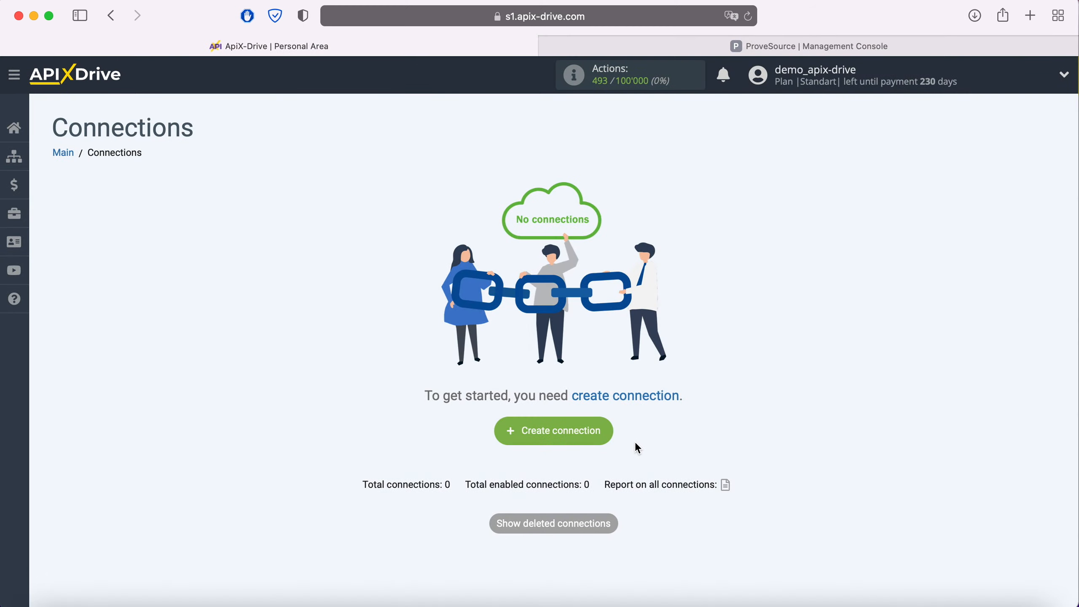
Create a new connection and set Facebook as its data source system.
left_click(608, 432)
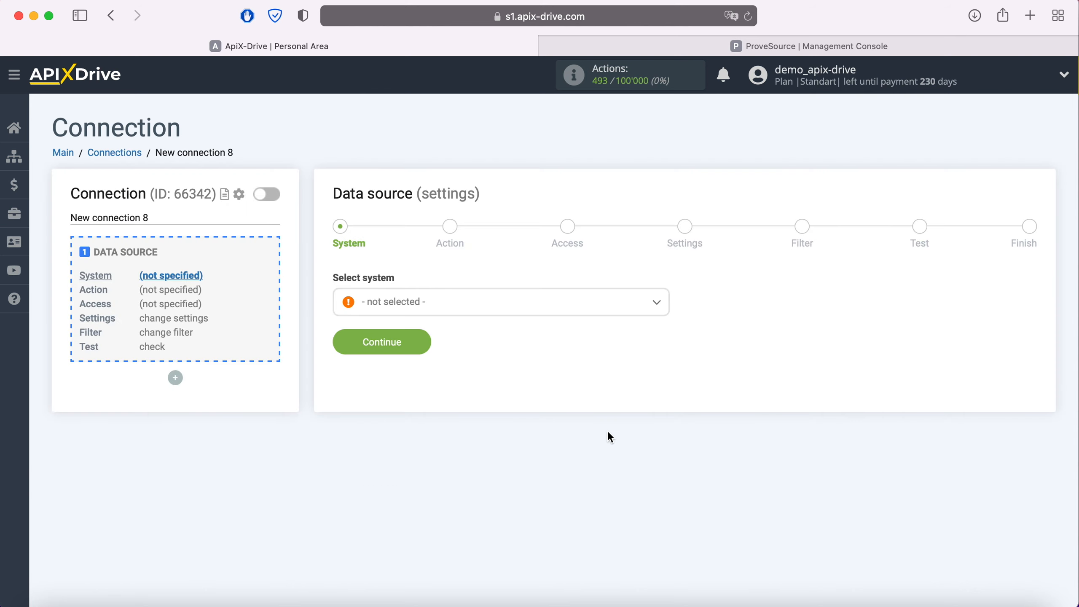
left_click(492, 307)
scroll(495, 404, "down", 4)
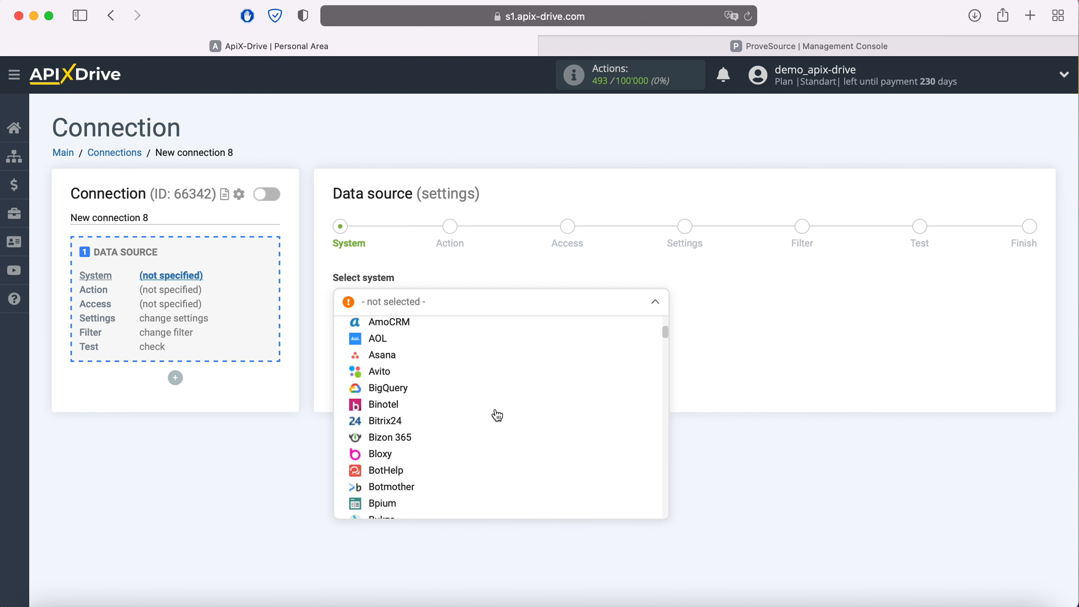
scroll(495, 414, "down", 10)
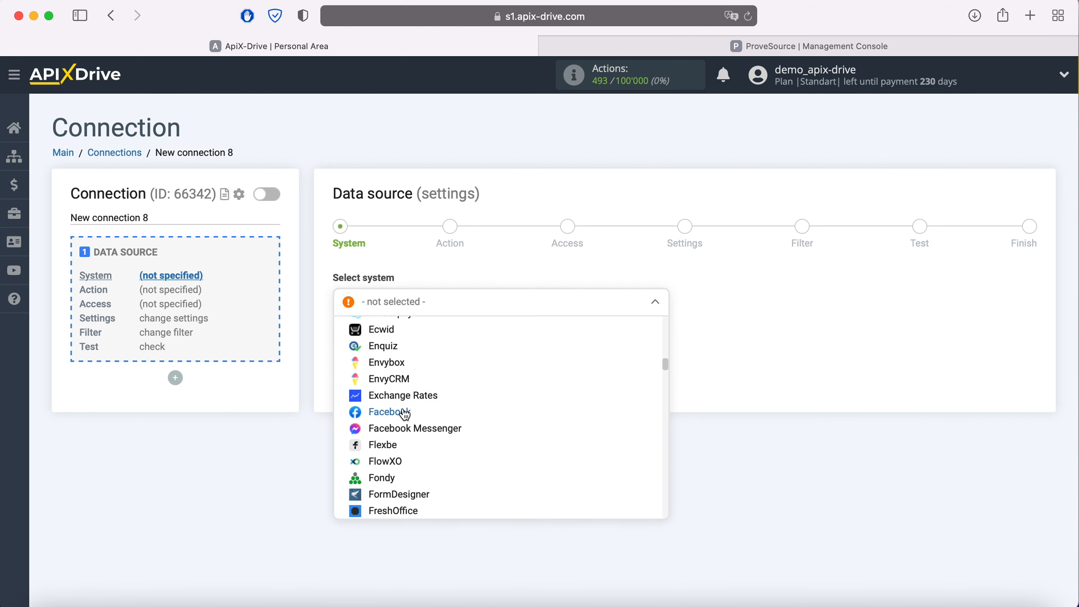
left_click(404, 412)
left_click(420, 340)
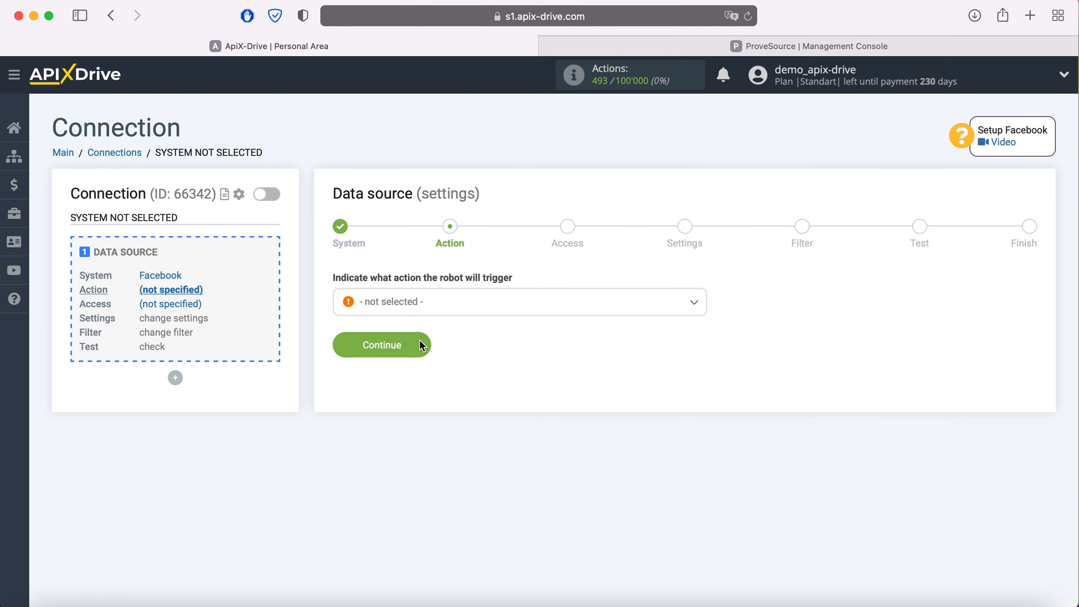
Set the Facebook data source action to Get Leads (new) and proceed to account access.
left_click(449, 312)
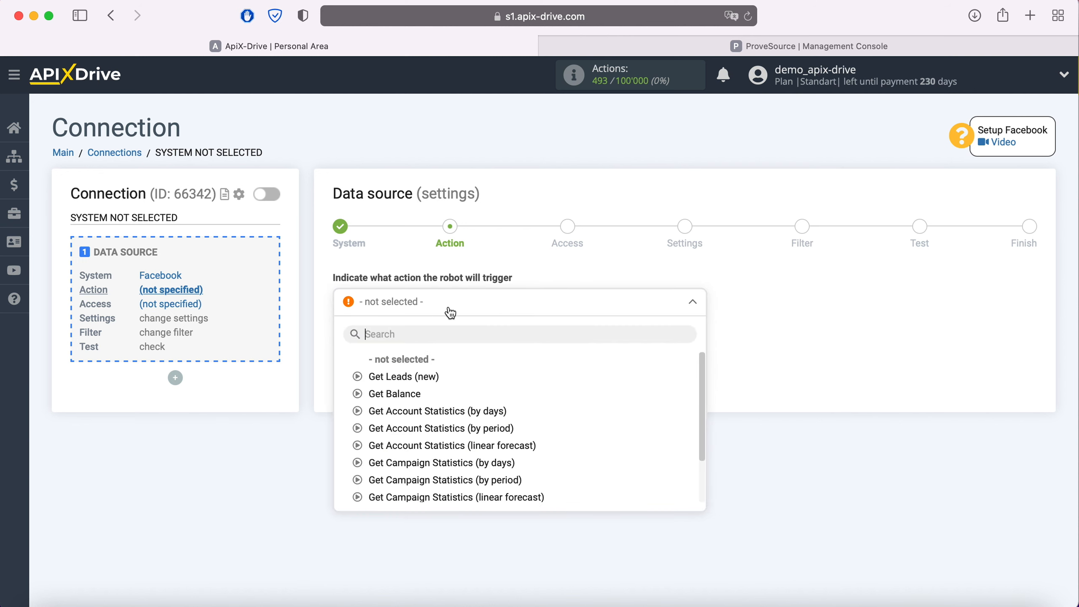
left_click(433, 377)
left_click(426, 346)
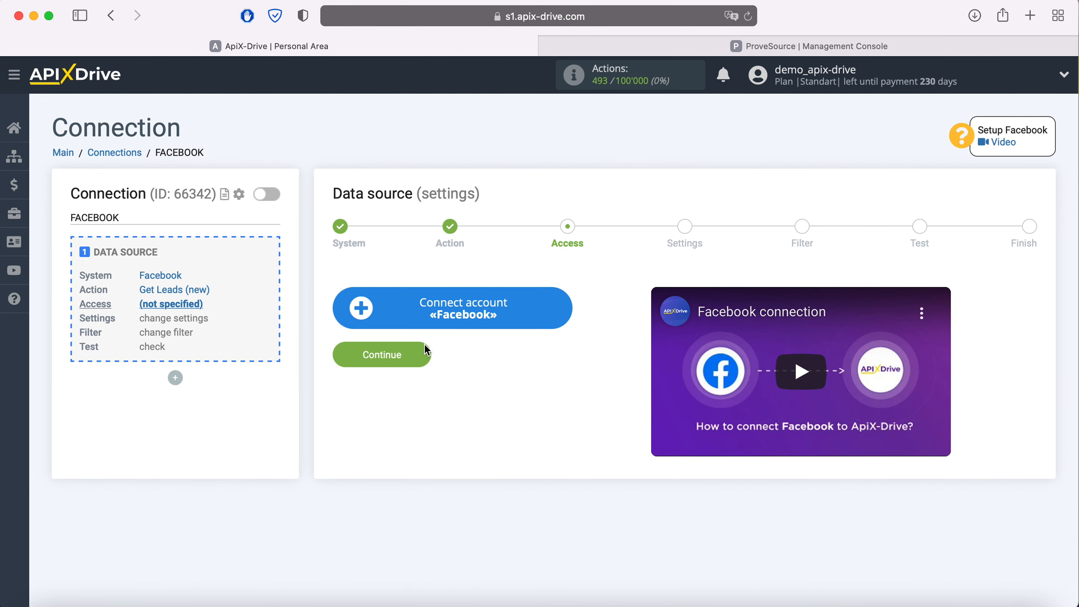
Start connecting a Facebook account and log in with the saved account e-mail and password.
left_click(563, 307)
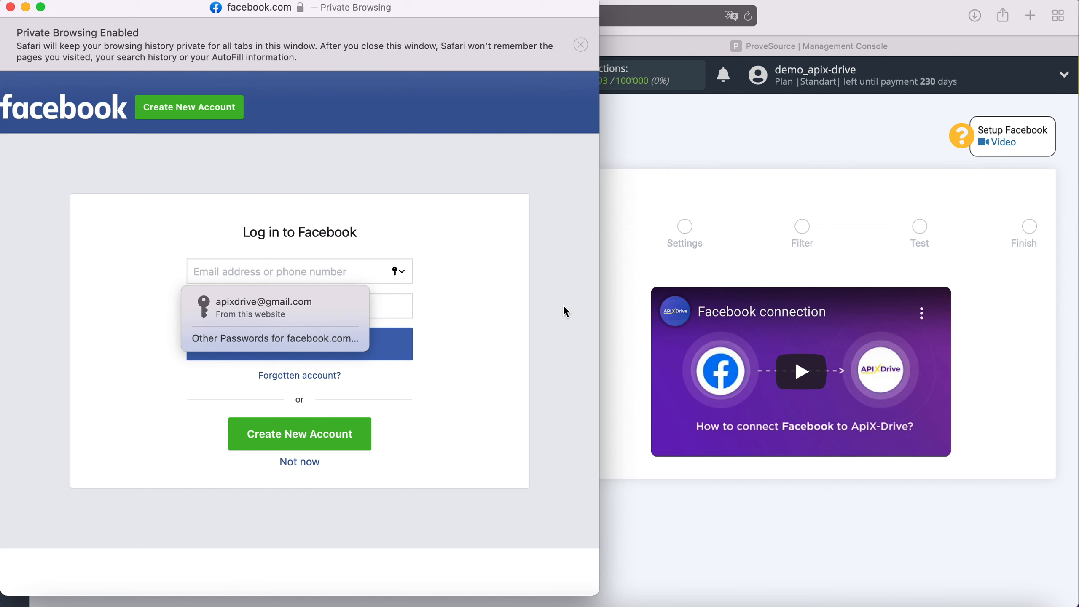
left_click(334, 306)
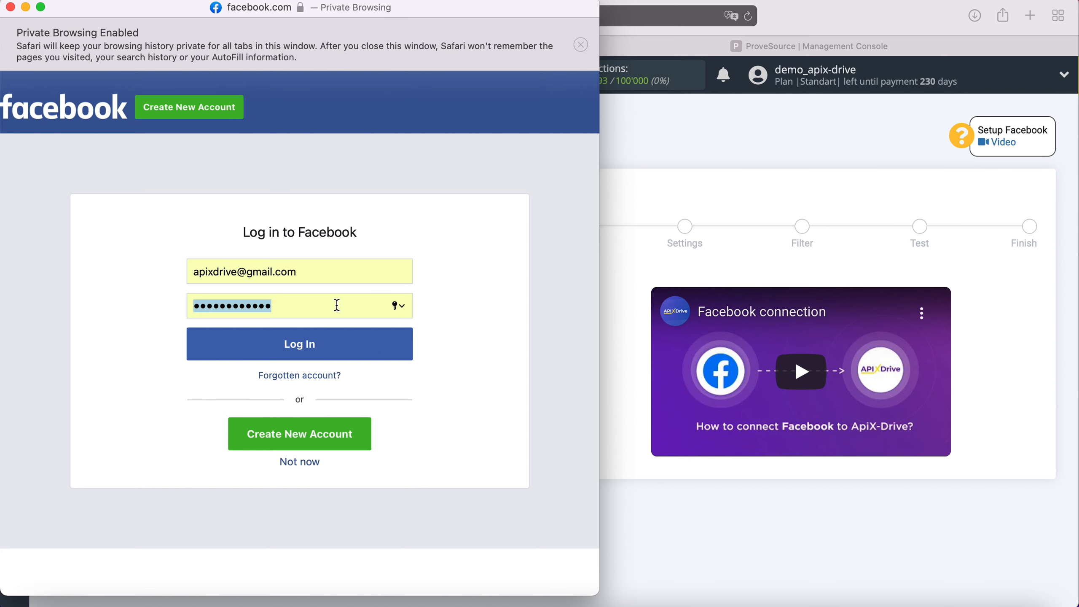
left_click(341, 344)
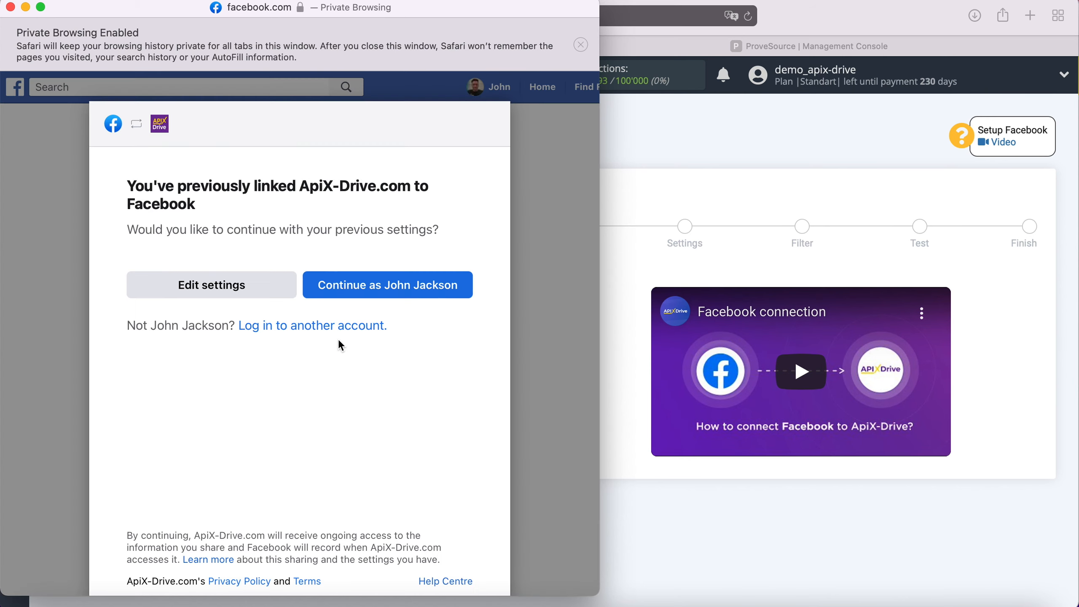
Edit the Facebook link settings, granting ApiX-Drive.com access to all pages with every permission enabled, and finish the authorization.
left_click(282, 285)
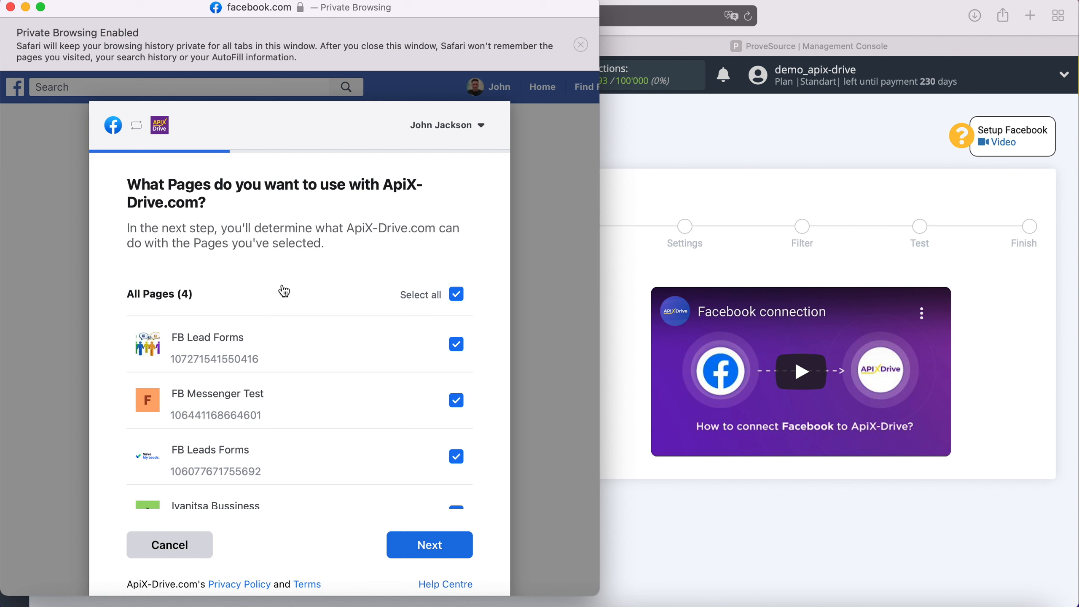
left_click(456, 546)
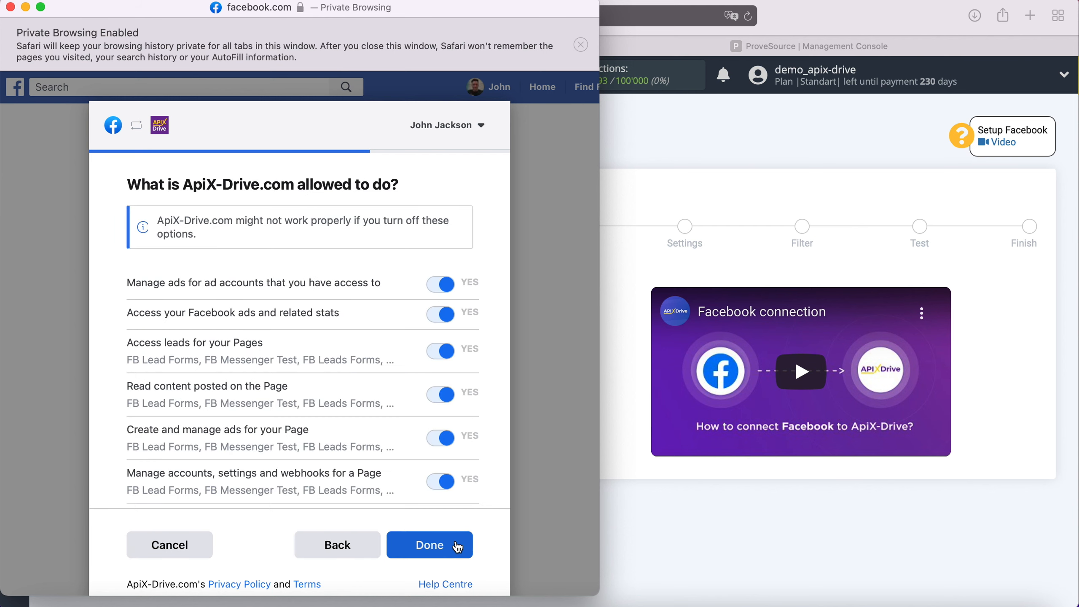
left_click(457, 547)
left_click(298, 320)
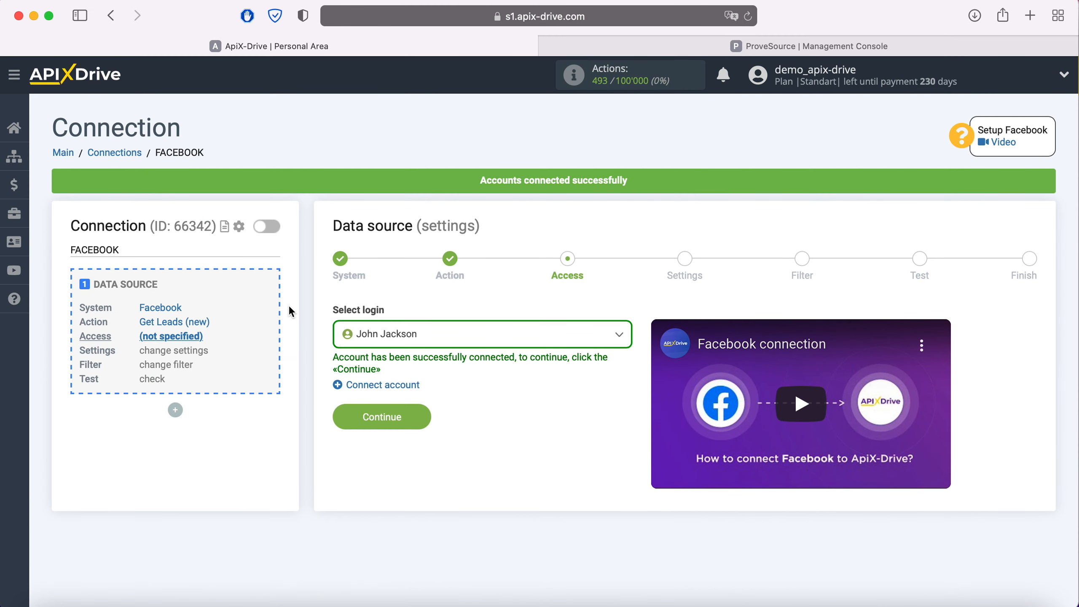
Select the newly connected Facebook account as the data source login and continue to the settings.
left_click(492, 338)
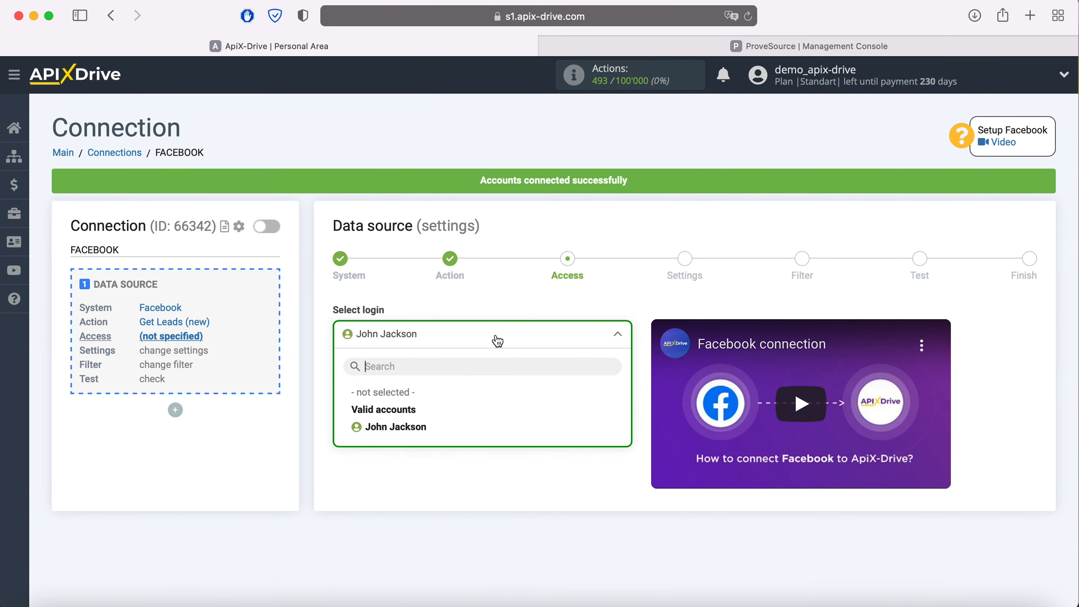
left_click(422, 427)
left_click(421, 415)
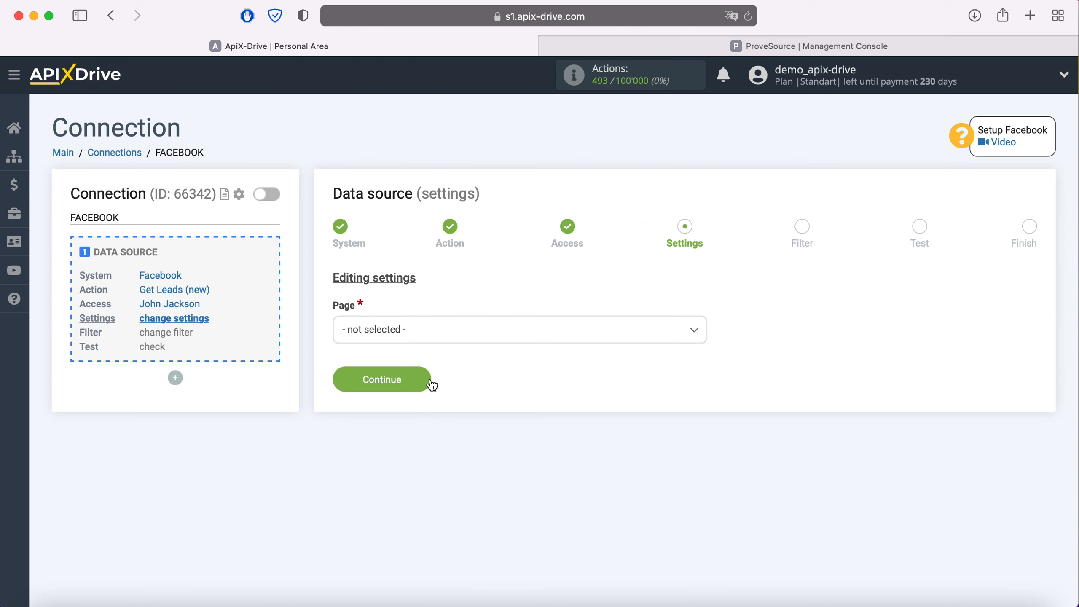
Set the page to FB Leads Forms, choose to select forms individually, and enable only FB Lead Form 20.05.2021.
left_click(443, 335)
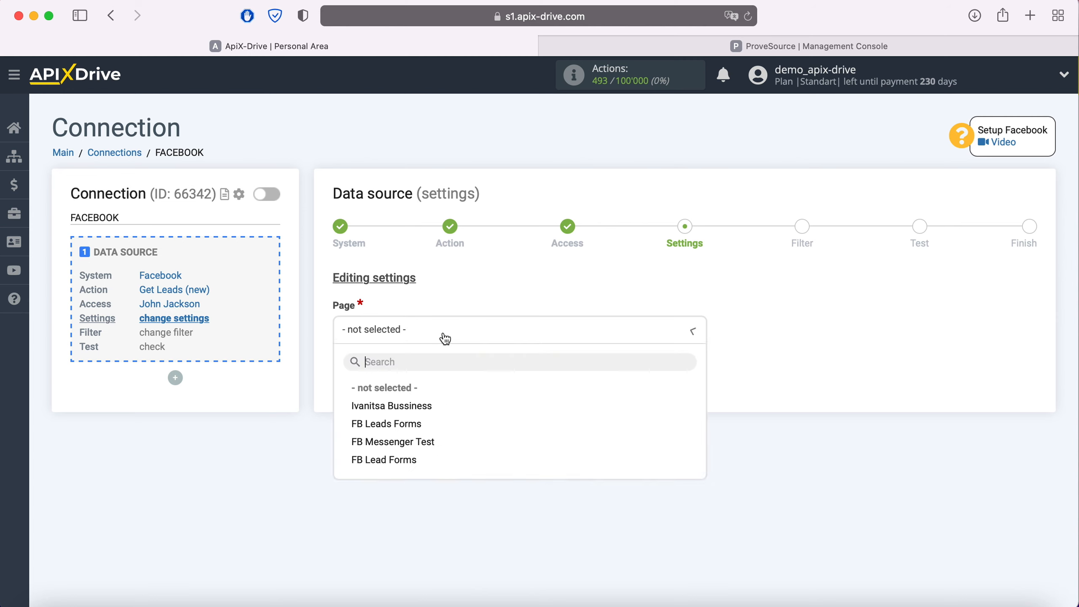
left_click(417, 423)
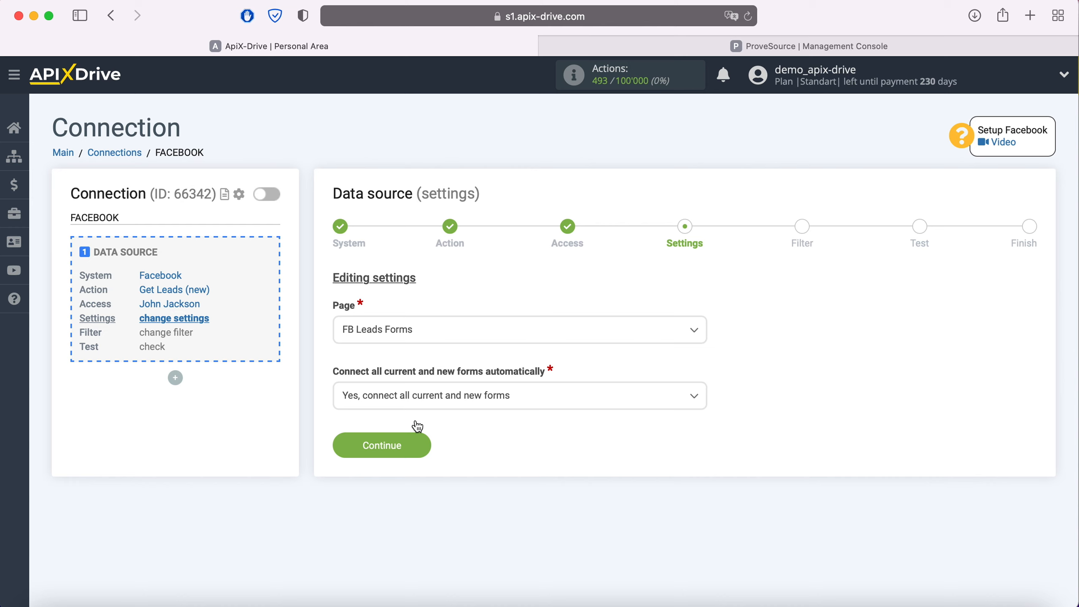
left_click(558, 403)
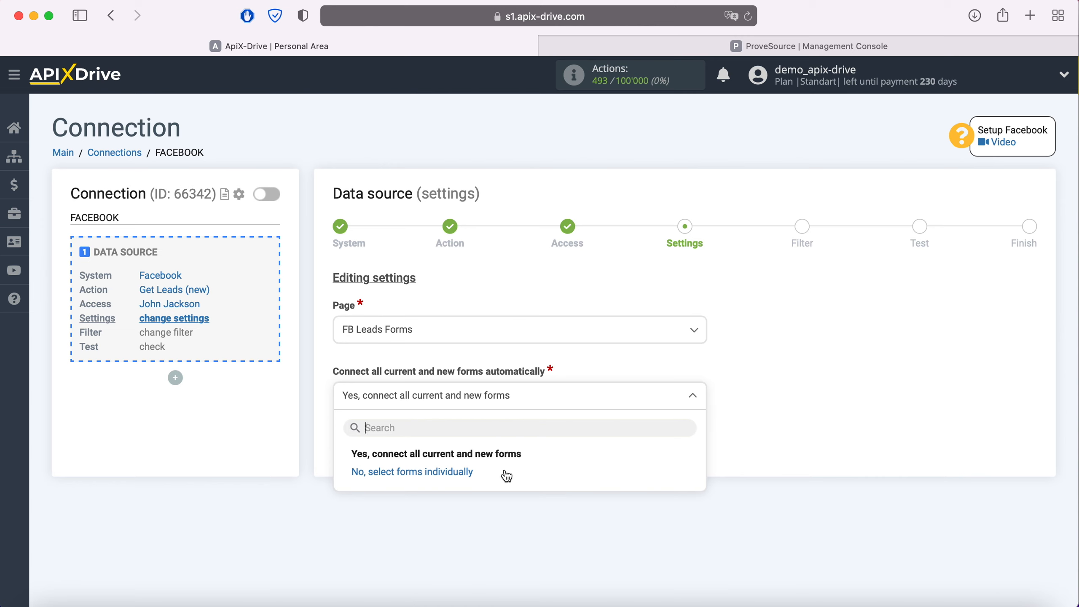
left_click(484, 475)
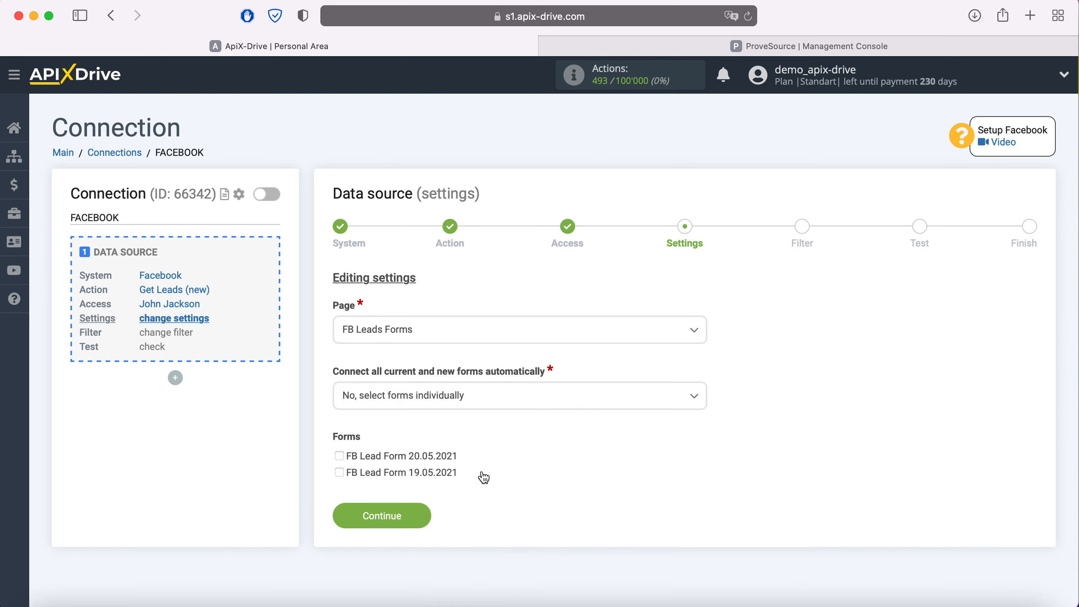
left_click(338, 455)
left_click(410, 515)
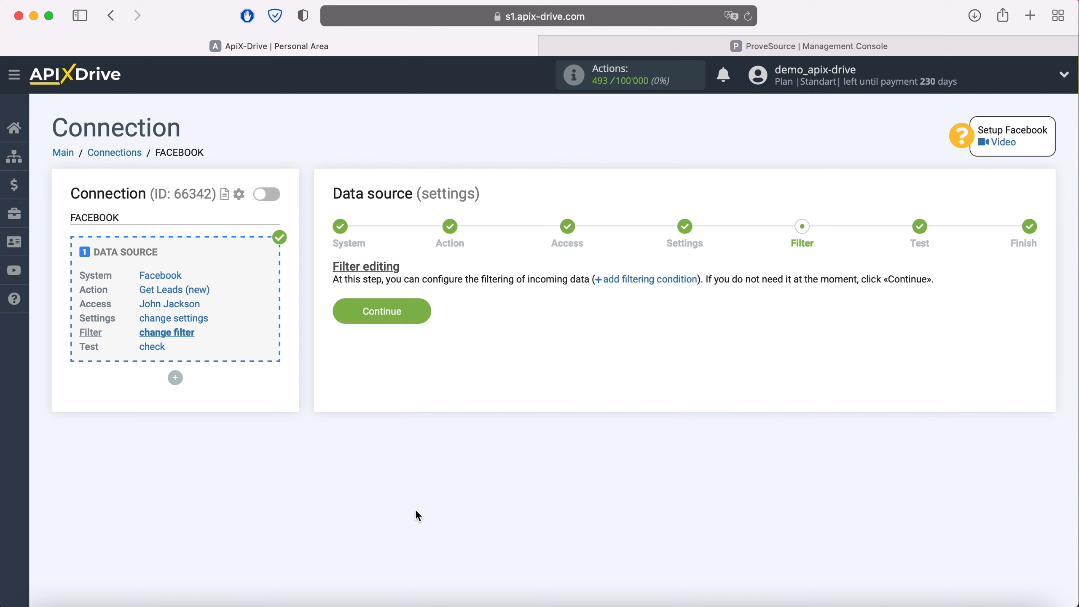
Continue without a filtering condition and accept the Facebook test data to complete the data source setup.
left_click(423, 313)
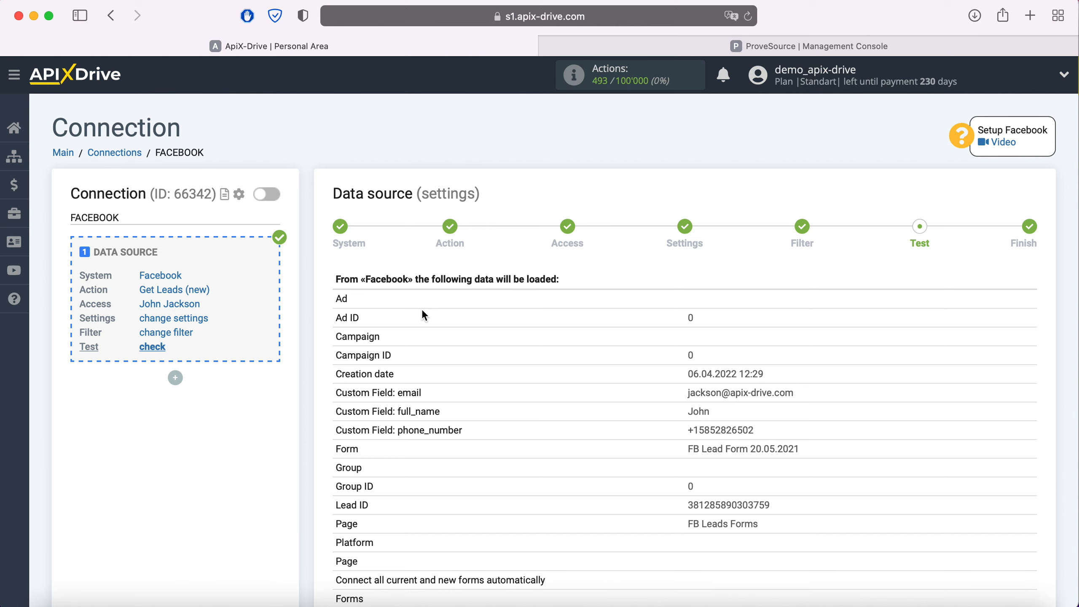
scroll(423, 311, "down", 3)
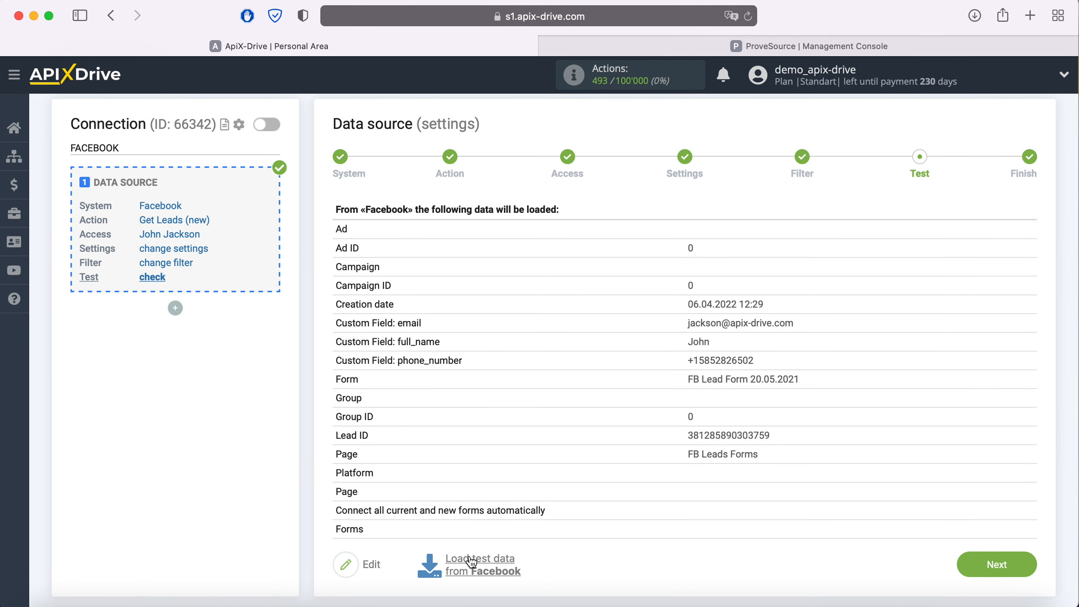
left_click(1024, 567)
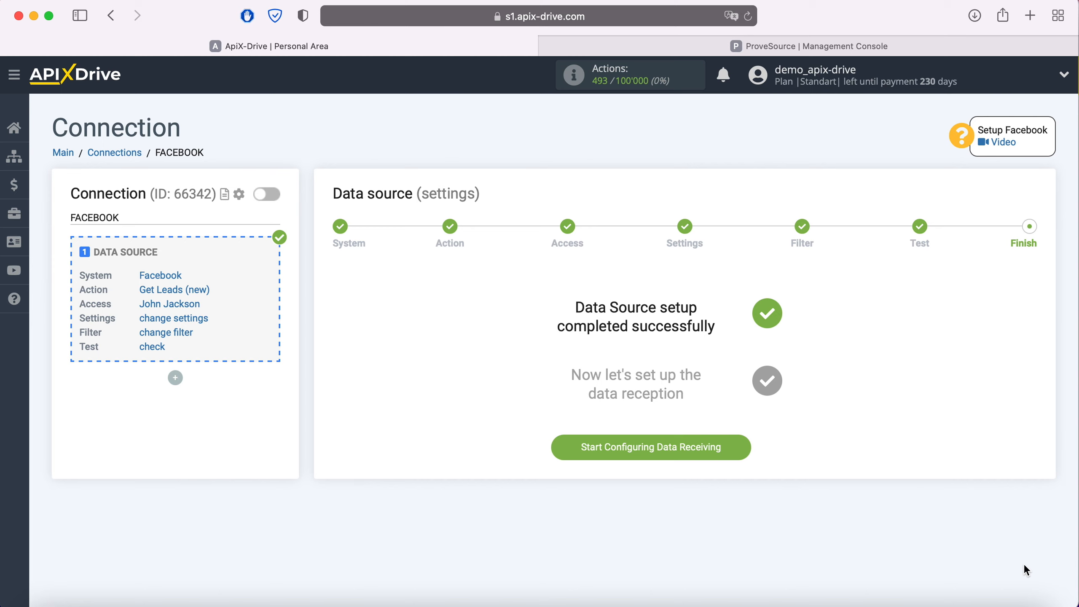
Start configuring data receiving and set ProveSource as the data destination system.
left_click(740, 443)
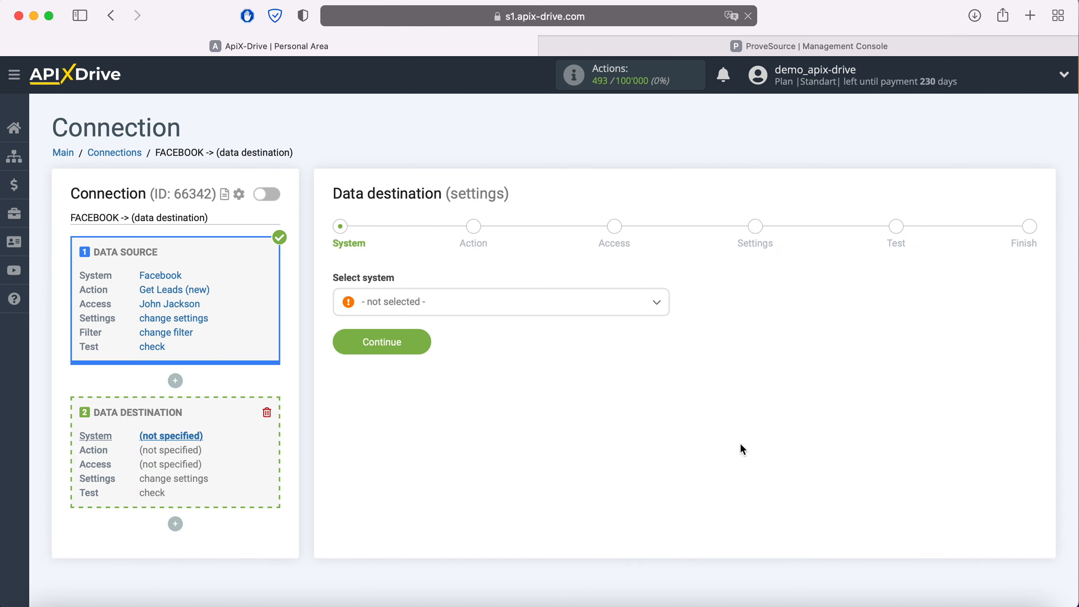
left_click(572, 316)
scroll(554, 417, "down", 15)
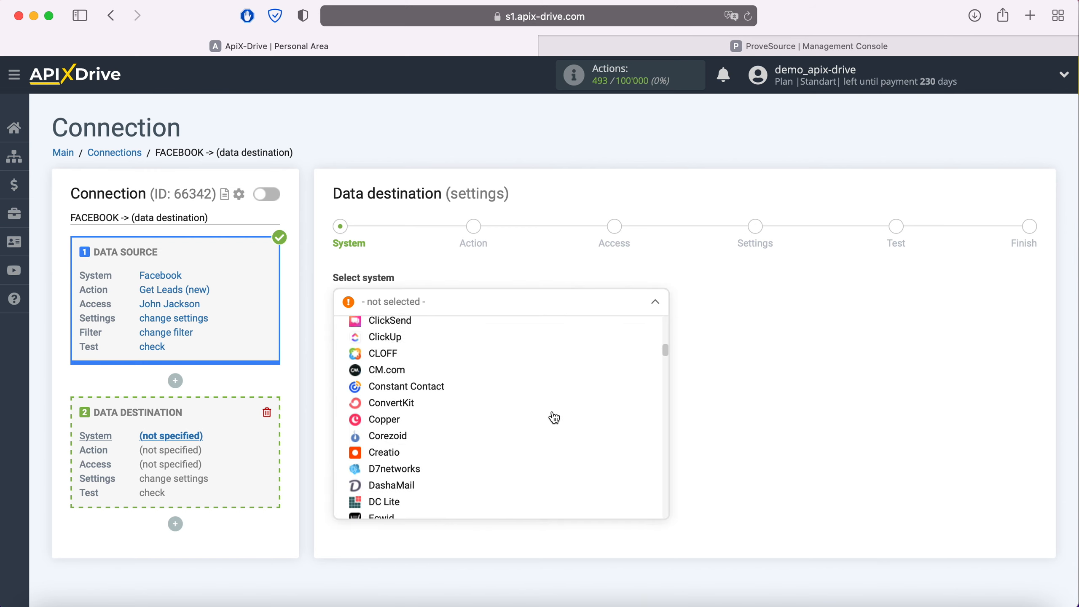
scroll(555, 417, "down", 15)
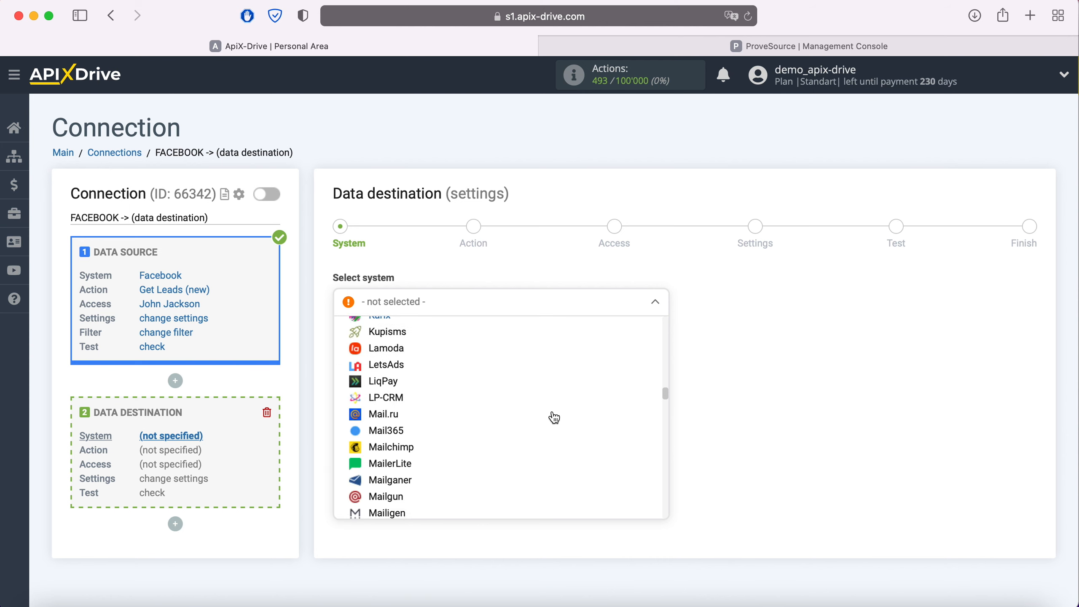
scroll(554, 417, "down", 15)
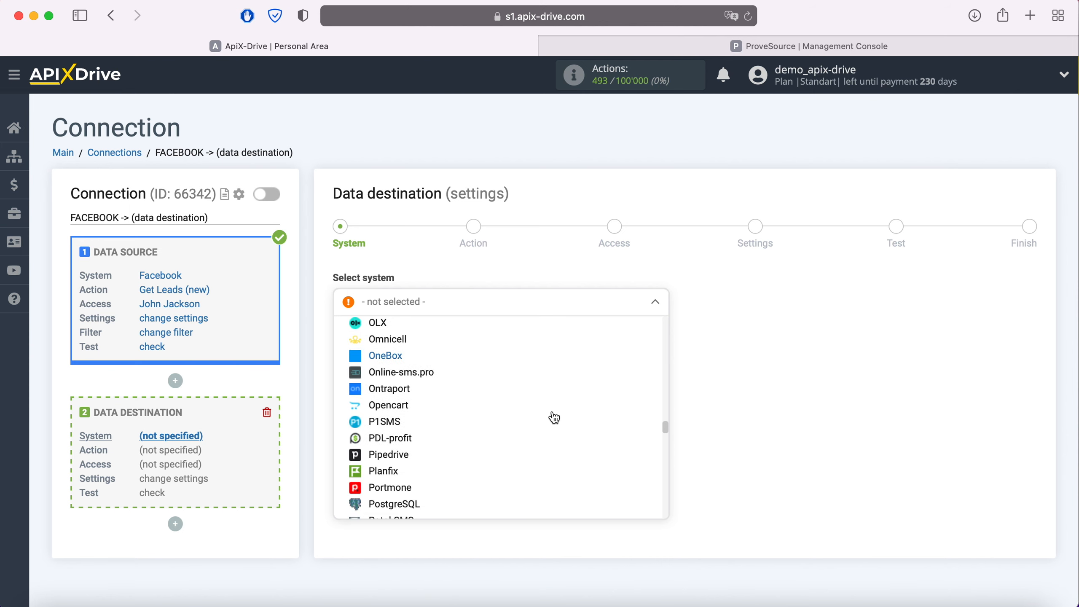
scroll(554, 417, "down", 1)
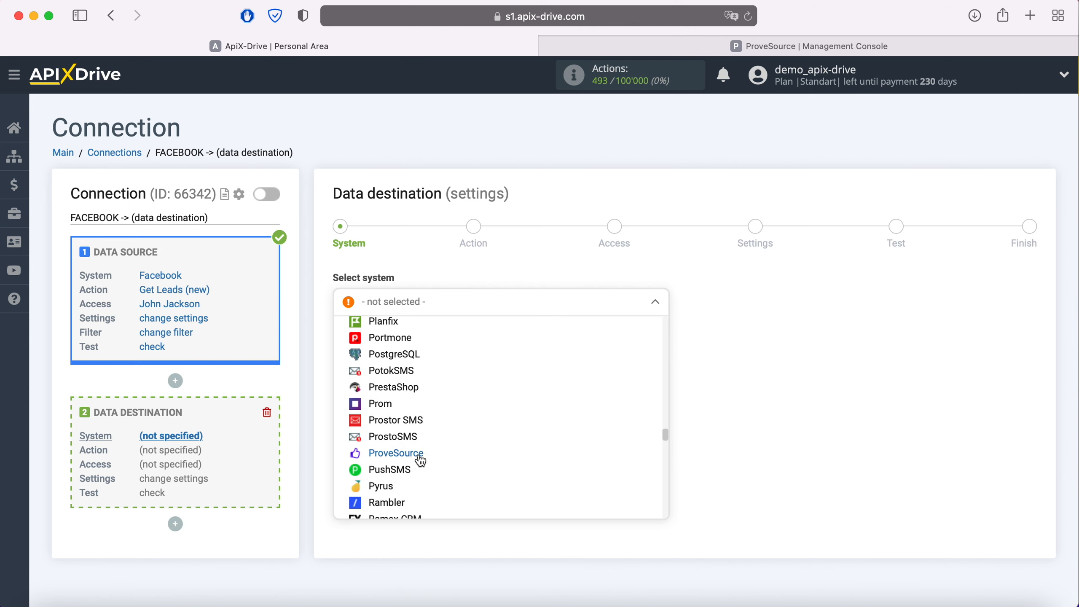
left_click(418, 457)
left_click(420, 345)
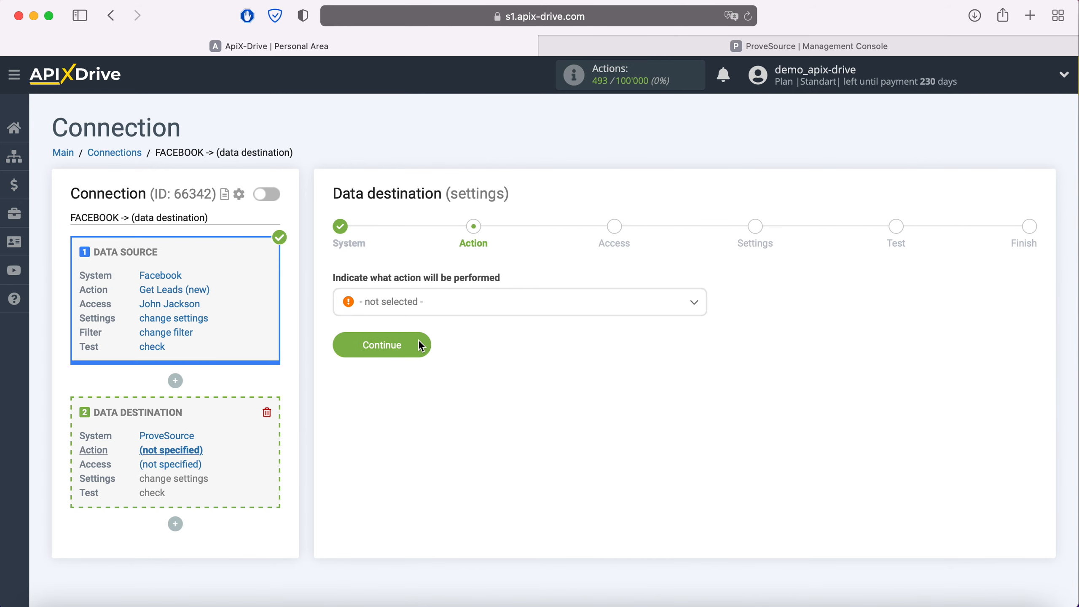
Set the destination action to Send Data and open the setup for connecting a ProveSource account.
left_click(465, 307)
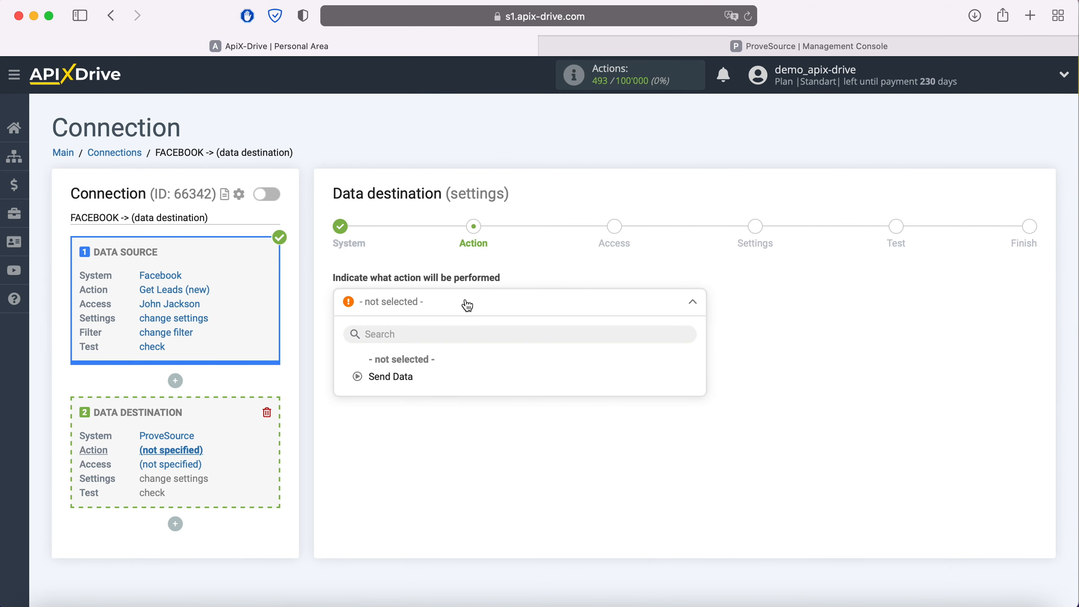
left_click(409, 378)
left_click(422, 346)
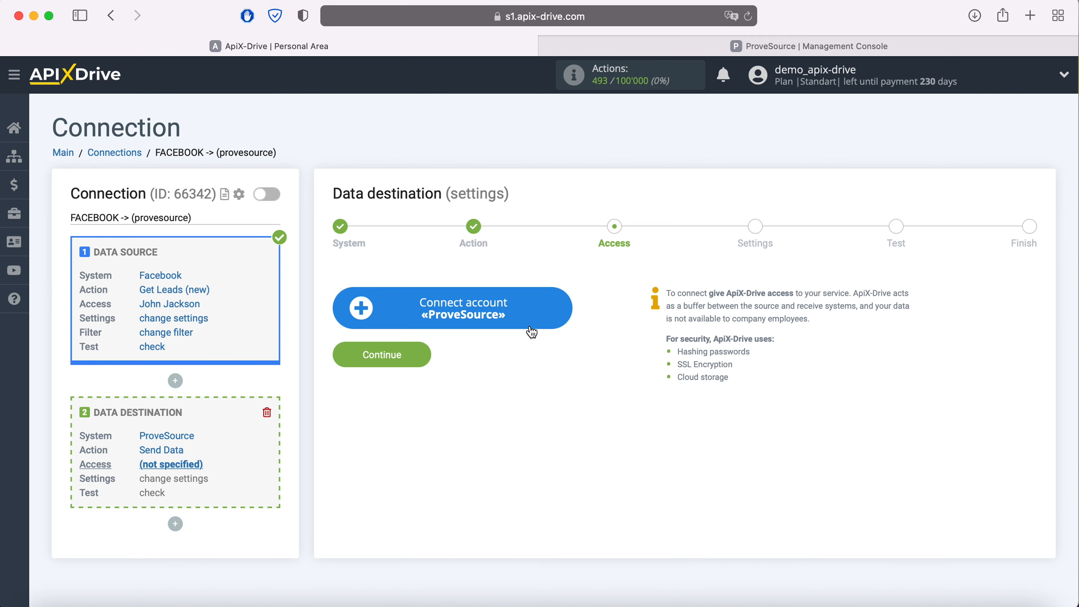
left_click(563, 311)
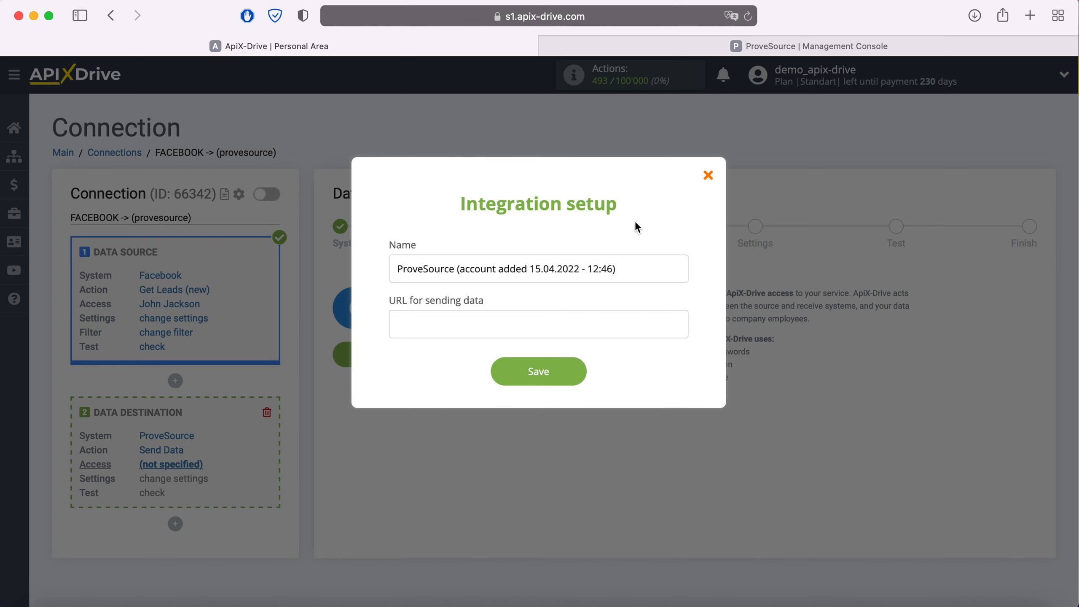
Switch to the ProveSource console and start a new Stream notification that tracks Webhook events, showing its webhook endpoint.
left_click(737, 48)
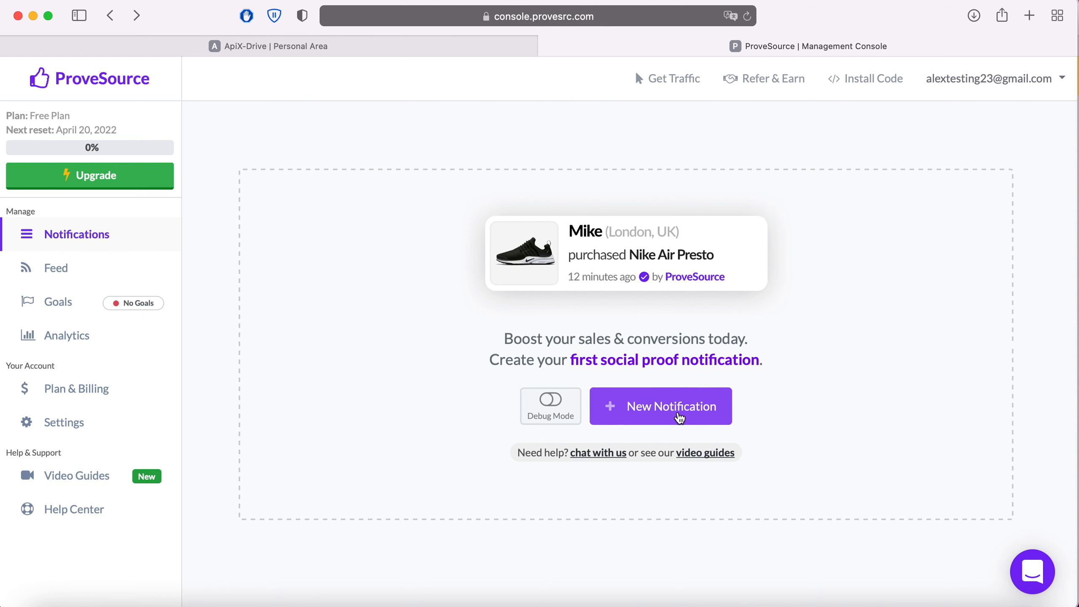
left_click(680, 415)
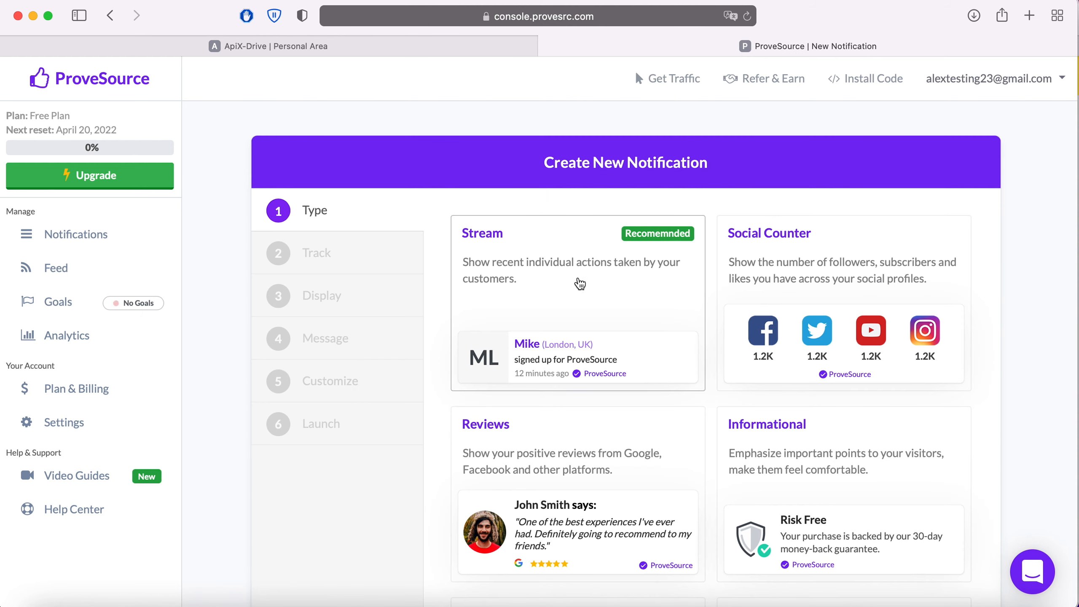
left_click(578, 279)
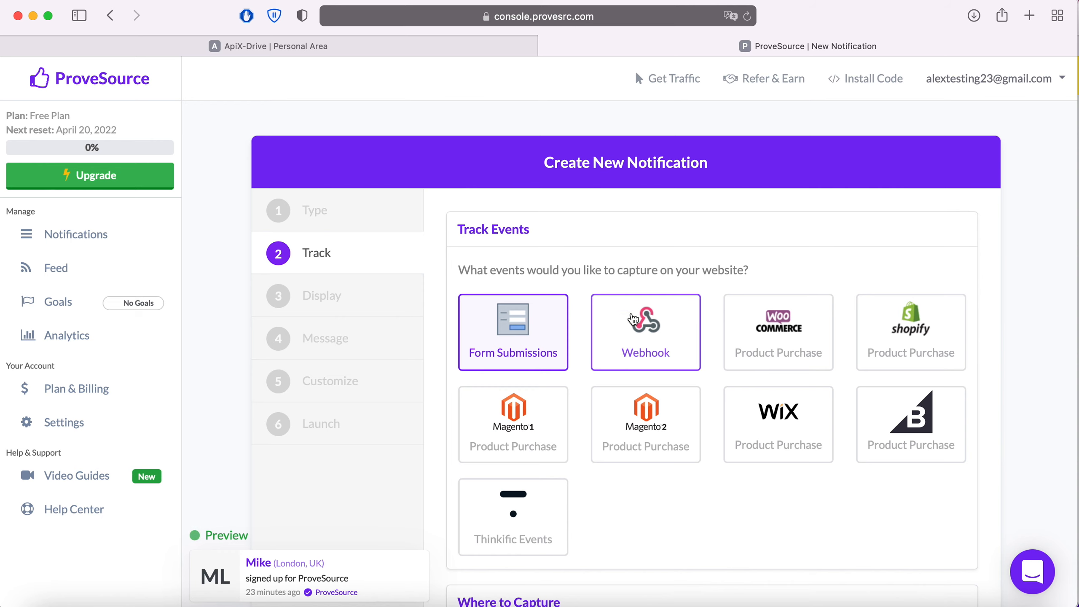
left_click(647, 330)
scroll(647, 330, "down", 8)
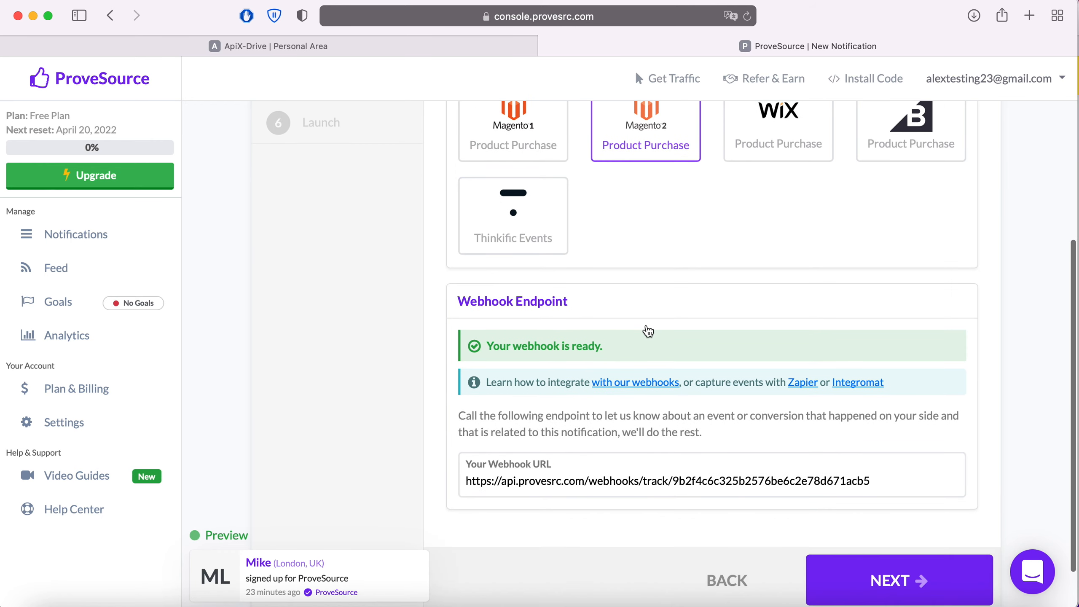
Copy the notification's webhook URL from ProveSource and paste it as the URL for sending data in ApiX-Drive's integration setup.
left_click(513, 430)
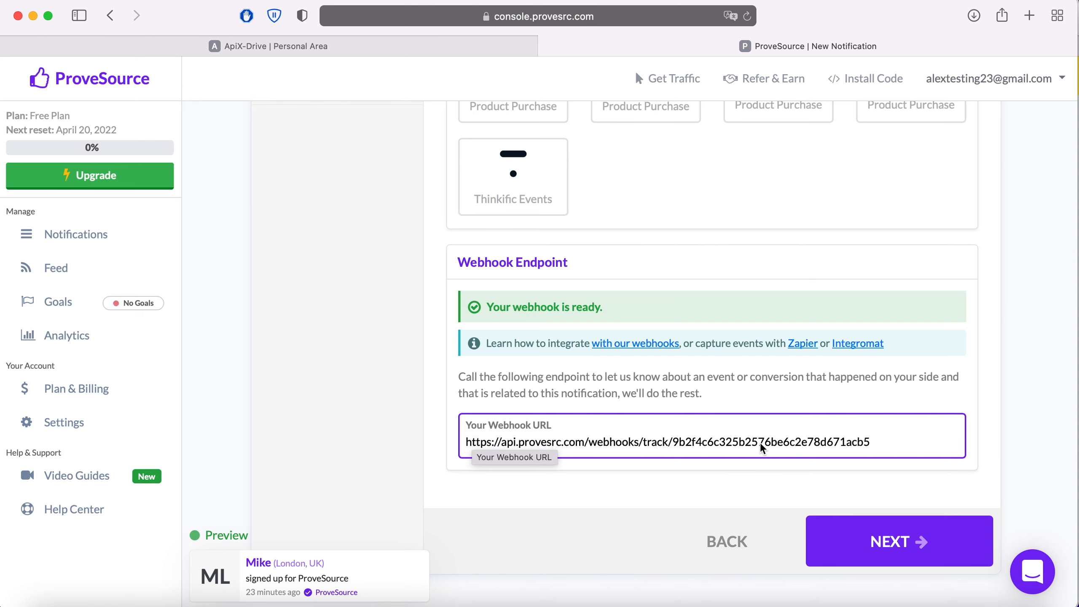
left_click(868, 444)
right_click(868, 447)
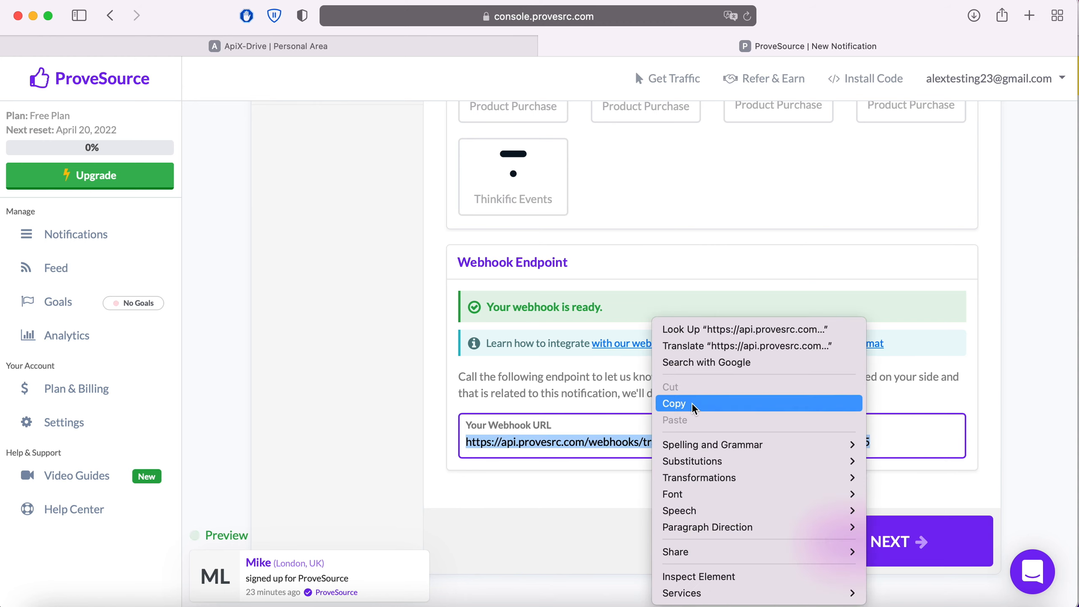
left_click(695, 405)
left_click(255, 53)
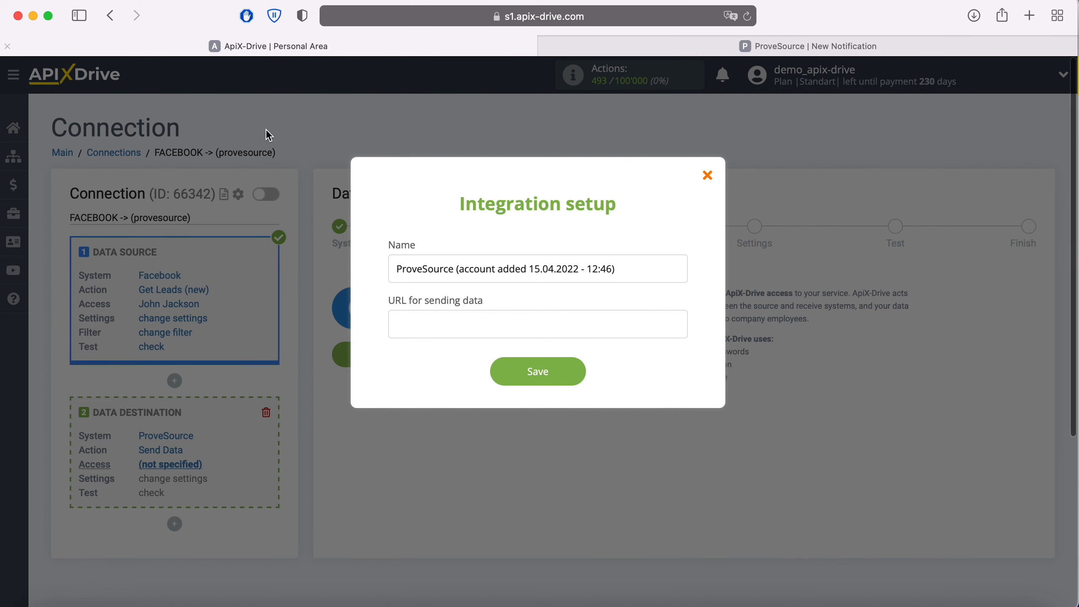
right_click(428, 319)
left_click(459, 362)
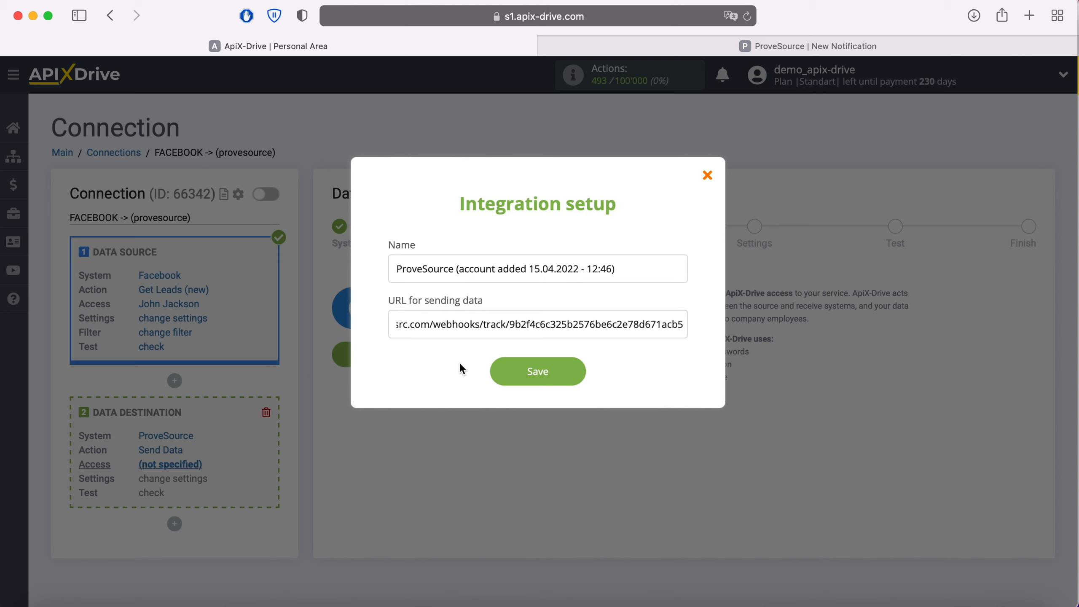
Return to the ProveSource notification, proceed to its Display stage and add apix-drive.com as a page where conversions are displayed.
left_click(743, 46)
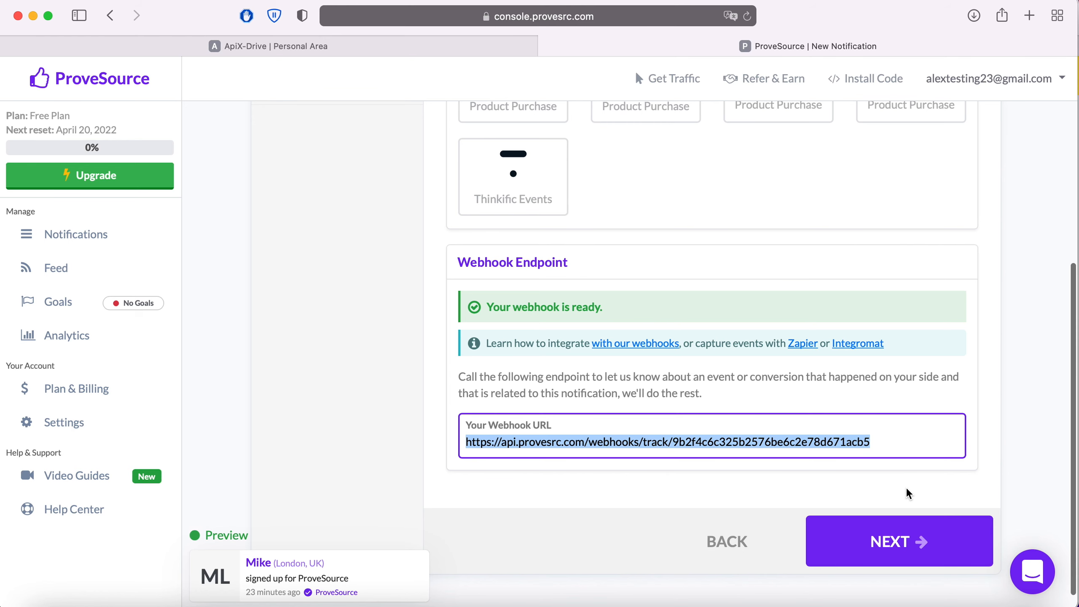
left_click(931, 547)
left_click(702, 500)
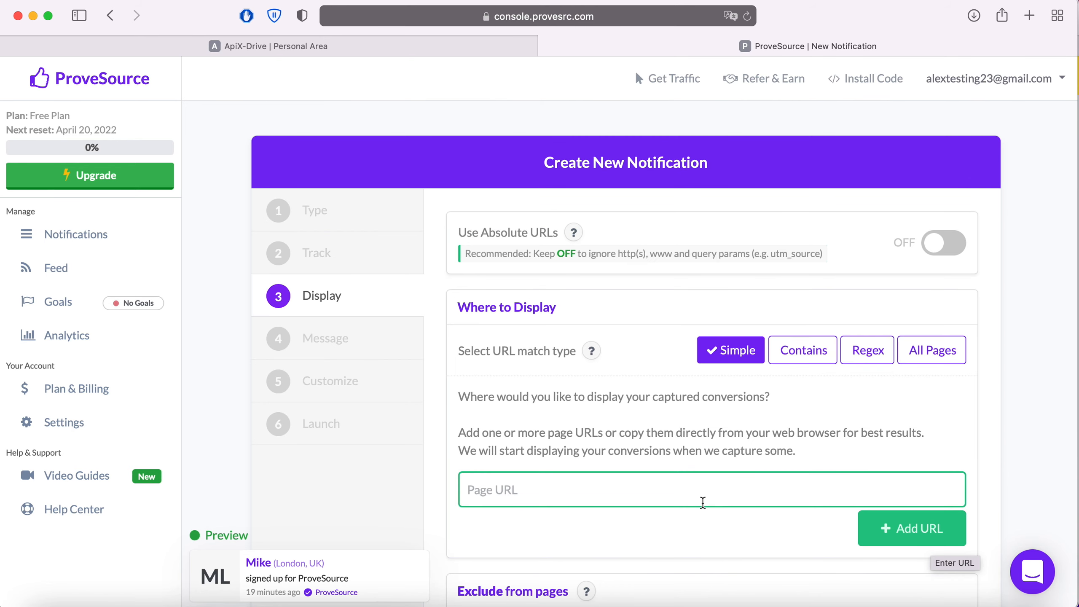
type("apix-drive.com")
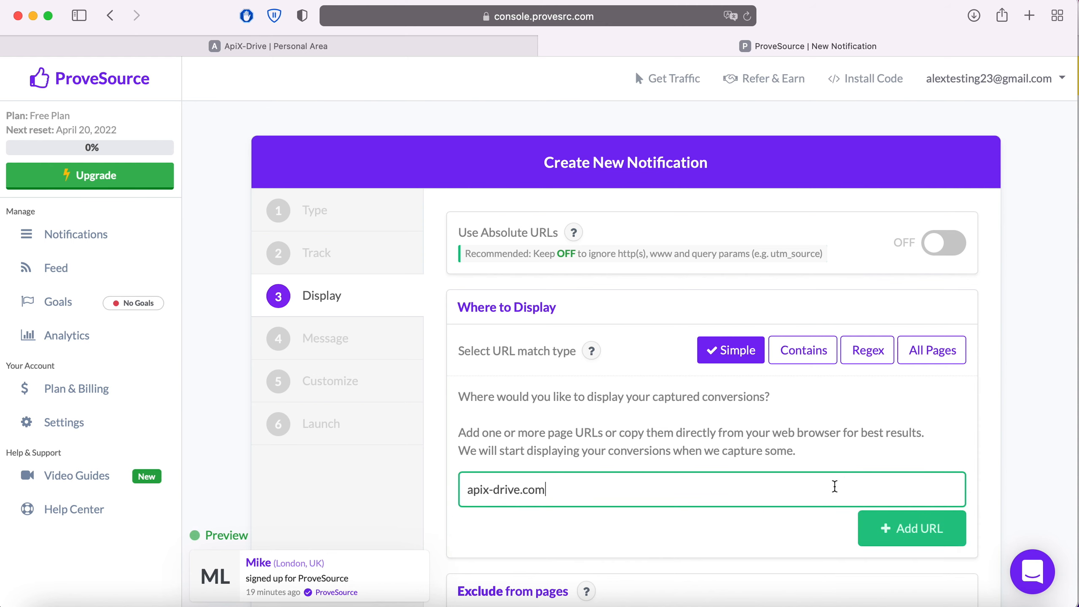
left_click(957, 535)
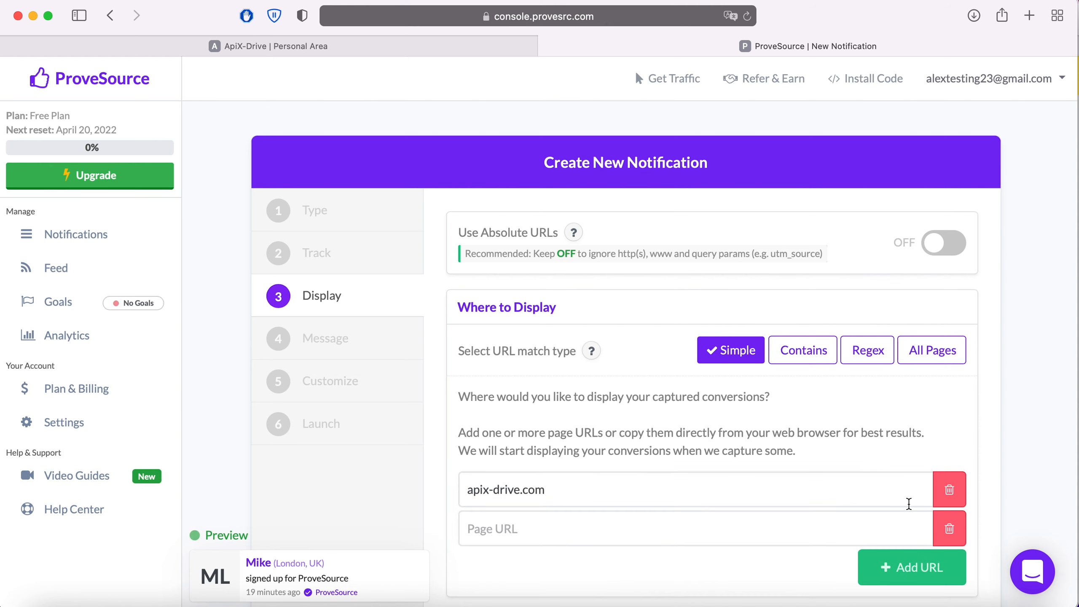
Add an exclusion for pages whose URL equals apix-drive.com and proceed to the Message stage.
scroll(863, 469, "down", 1)
scroll(862, 470, "down", 5)
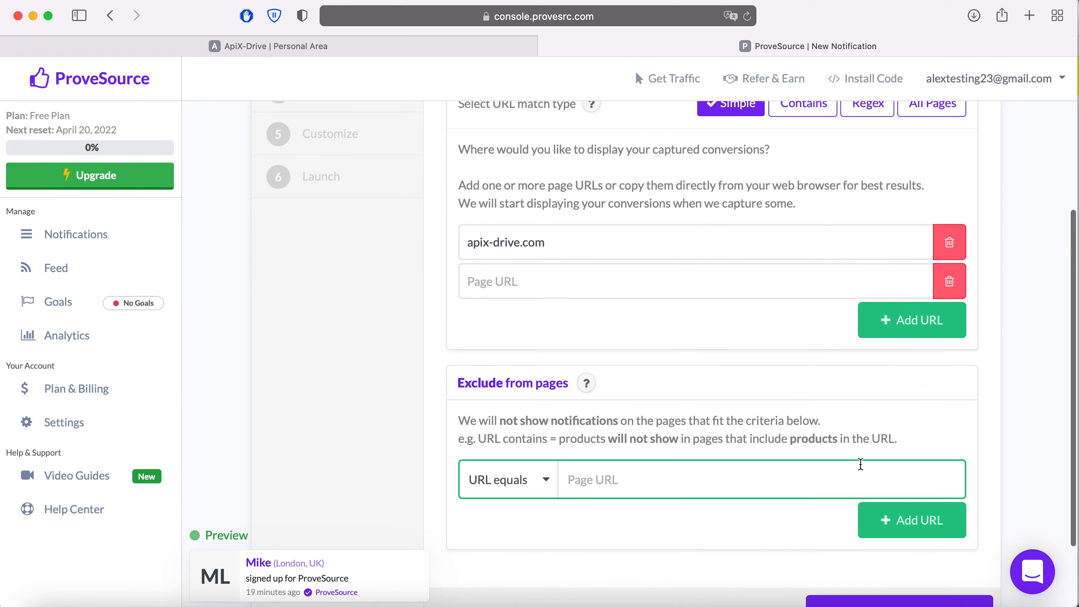
left_click(710, 453)
type("apix")
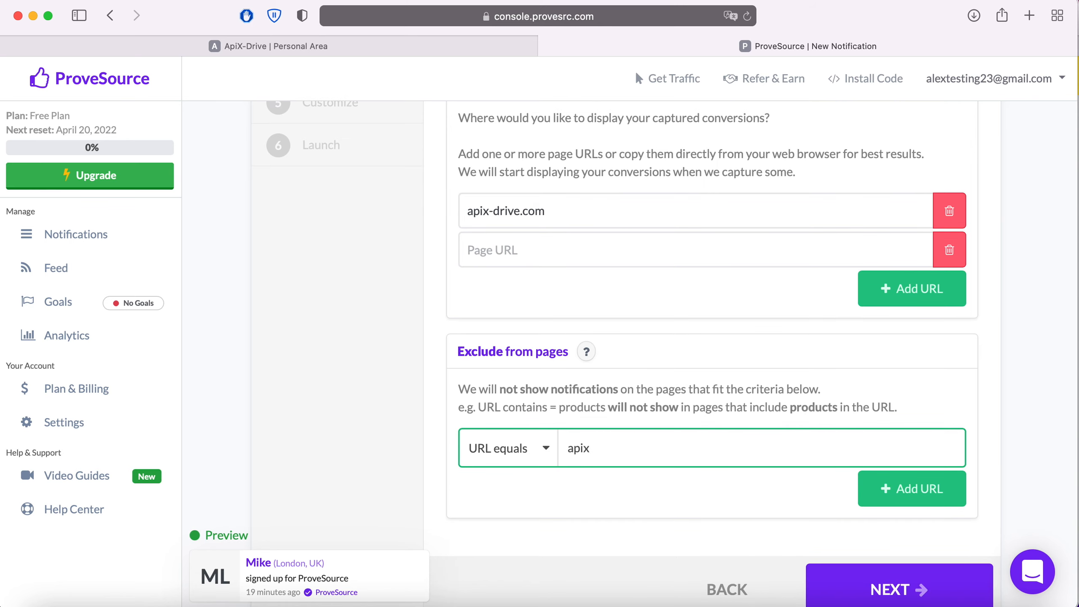
type("-drive.com")
left_click(883, 488)
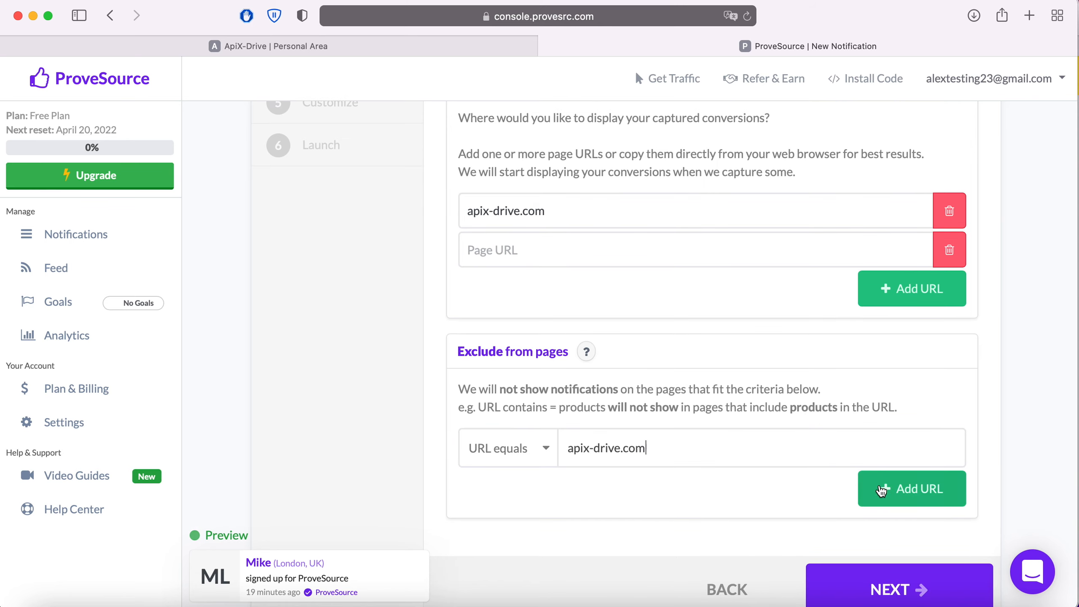
scroll(783, 463, "down", 3)
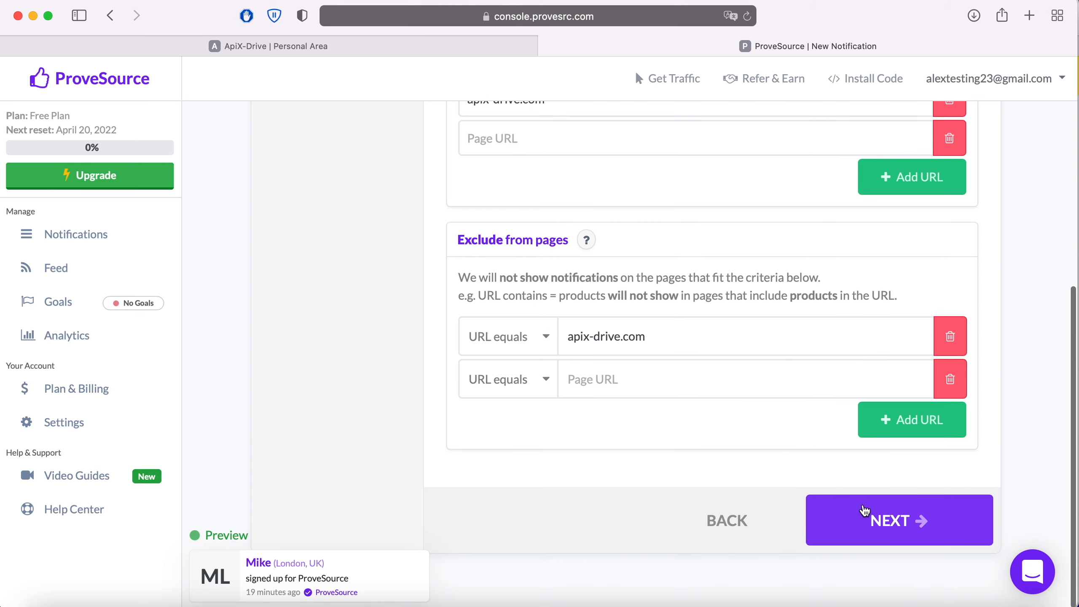
left_click(880, 510)
Set the notification's message text to "Message" and proceed to the Customize stage.
type("M")
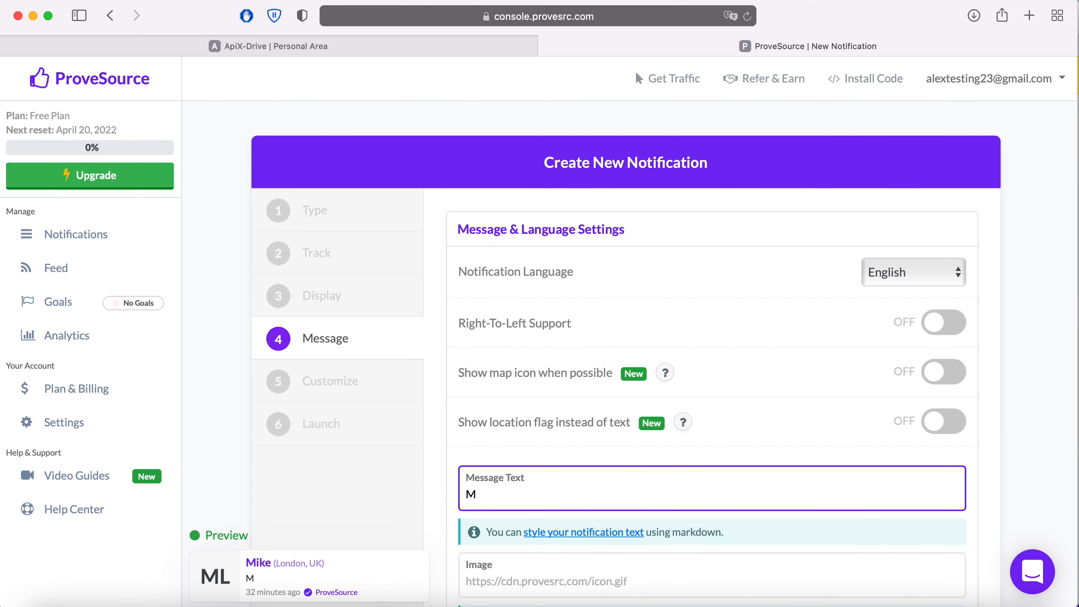
type("essage")
scroll(664, 354, "down", 6)
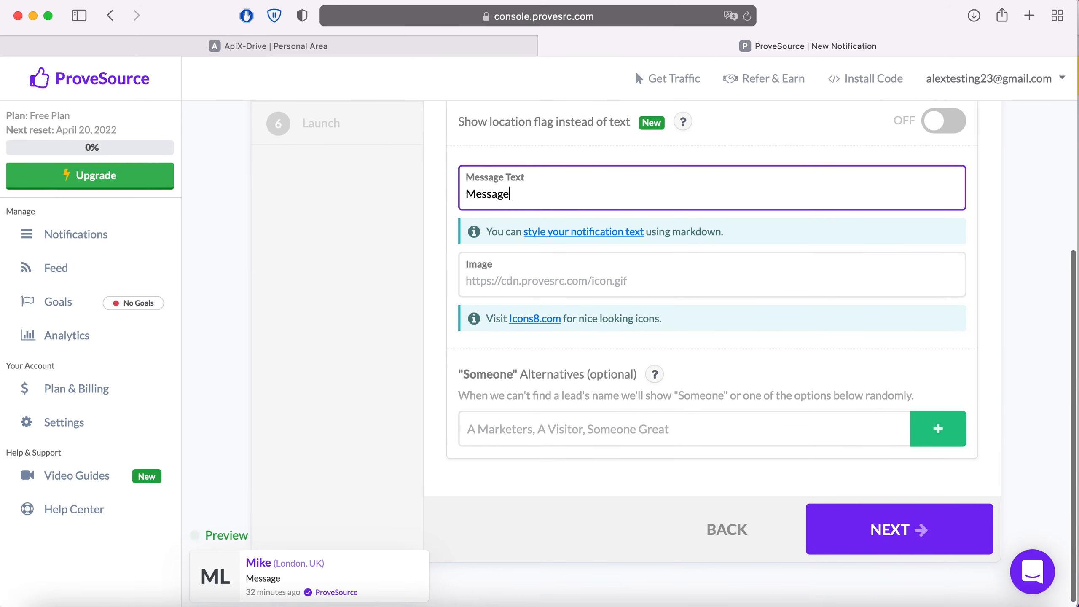
left_click(896, 577)
Review the design, behavior, time, display and filter rules, keep their defaults and proceed to the Launch stage.
scroll(895, 541, "down", 2)
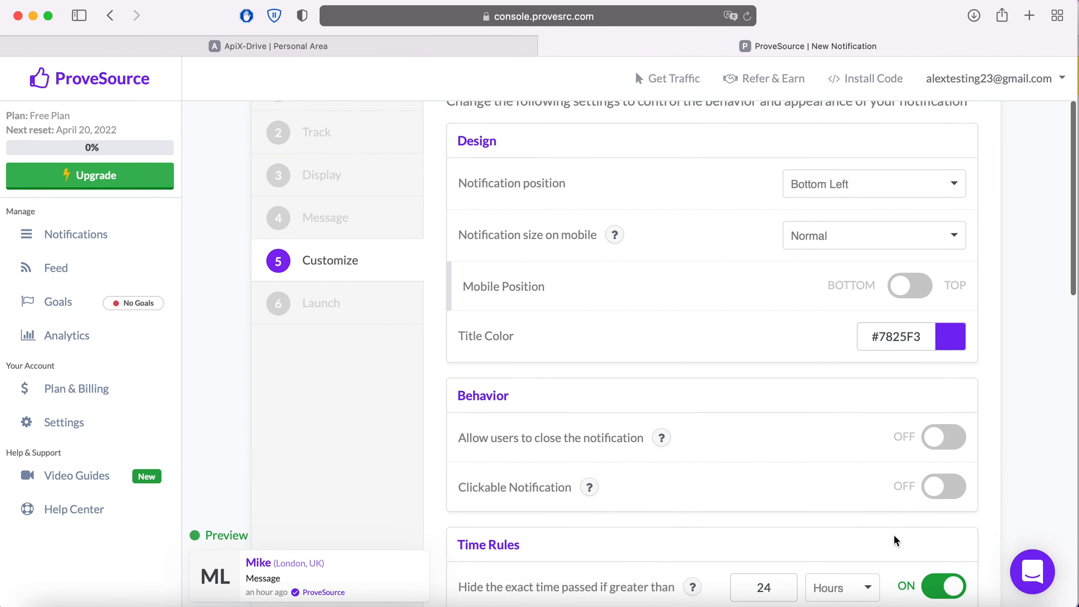
scroll(896, 541, "down", 5)
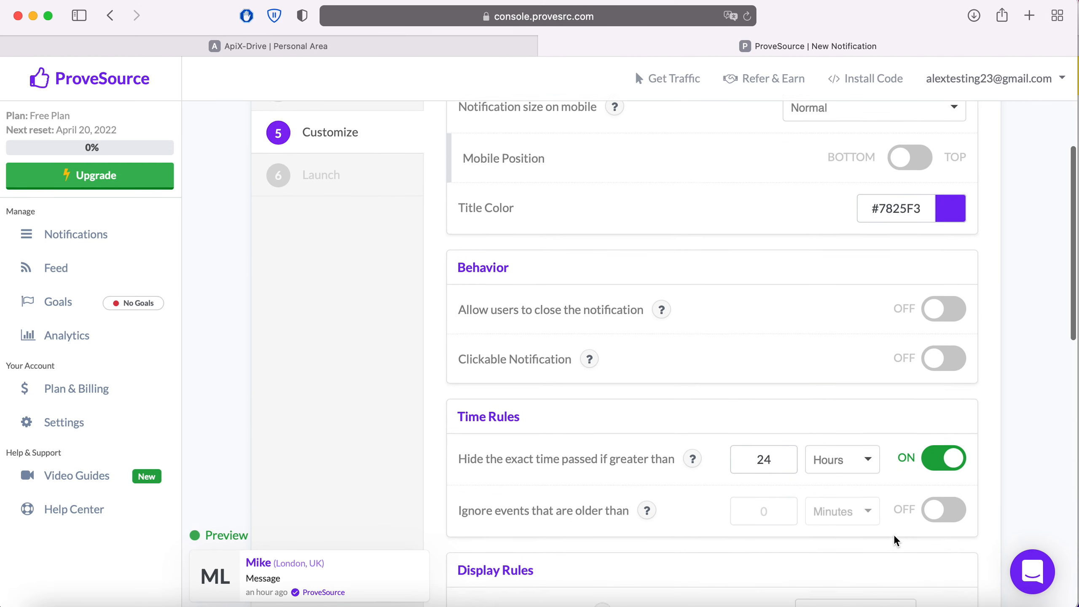
scroll(895, 538, "down", 9)
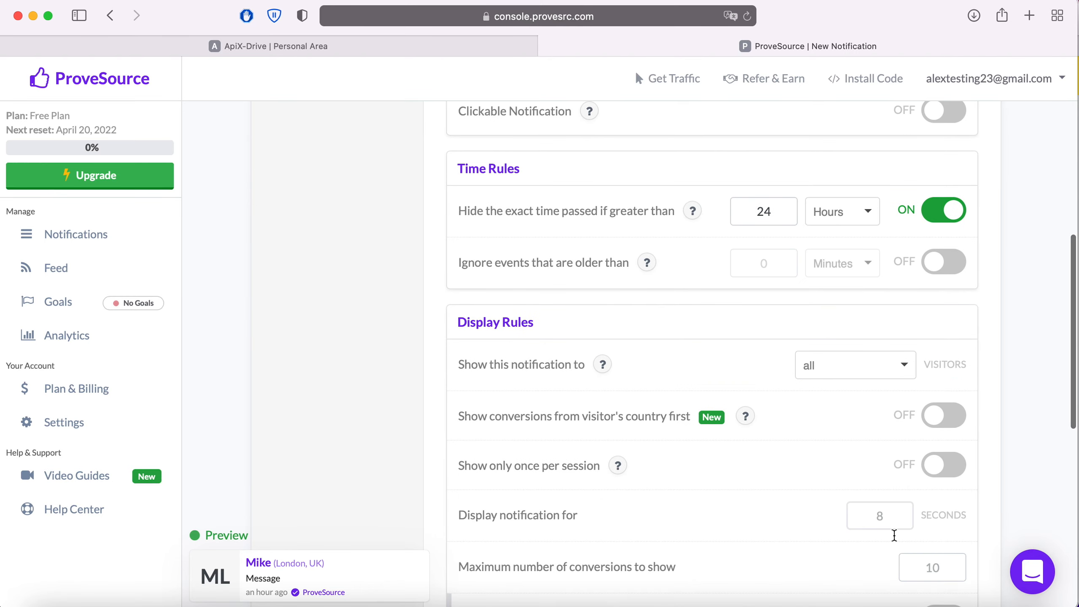
scroll(895, 540, "down", 5)
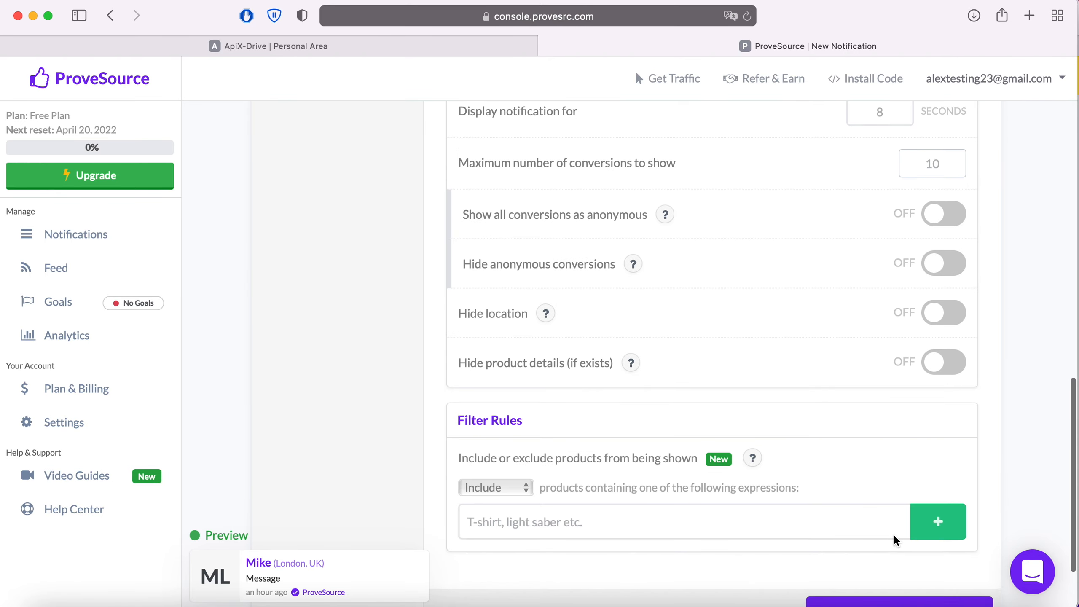
left_click(894, 532)
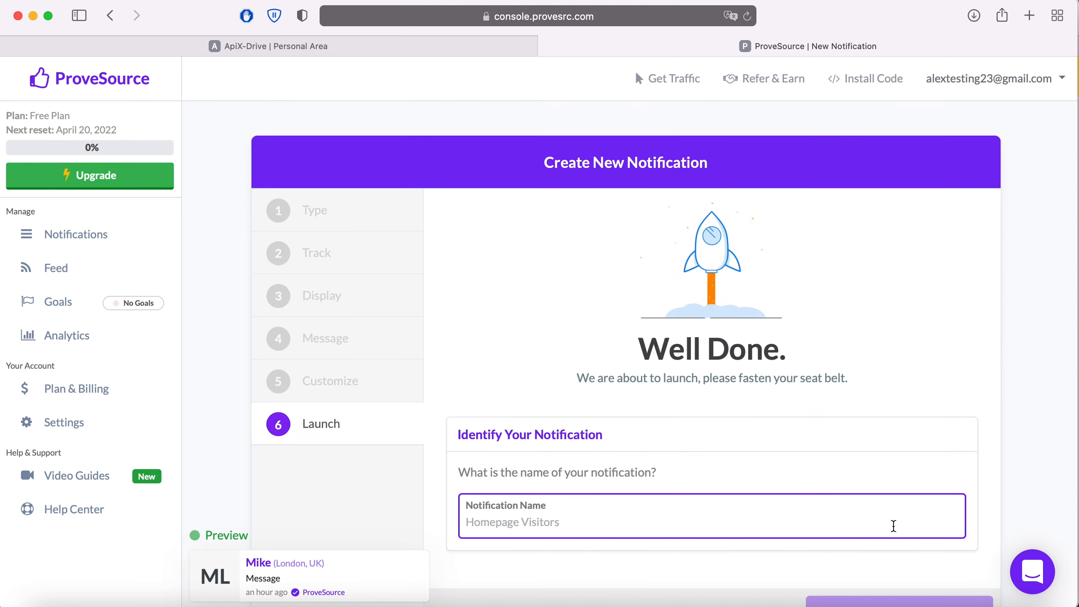
Name the notification ApiX-Drive and launch it.
type("ApiX-Drive")
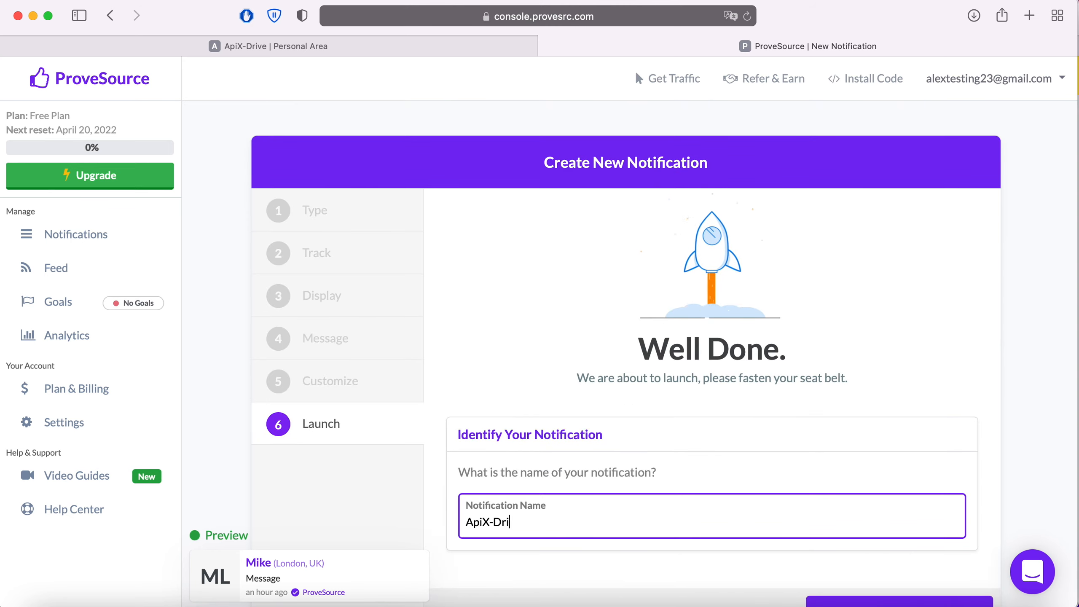
scroll(852, 534, "down", 2)
left_click(886, 533)
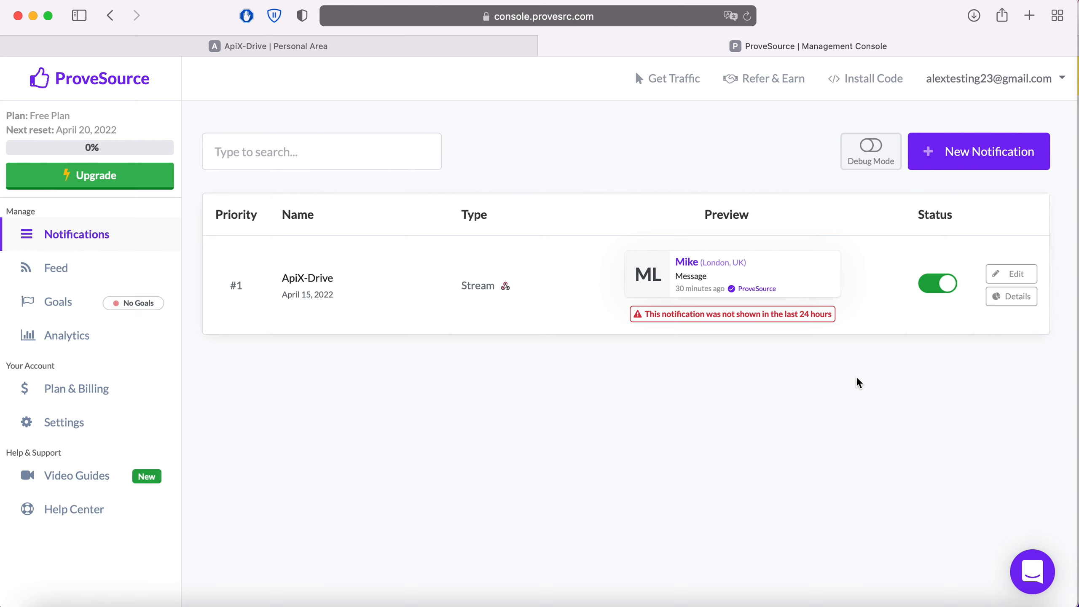
Switch to ApiX-Drive, save the ProveSource integration and continue with that newly connected account as the destination login.
left_click(217, 44)
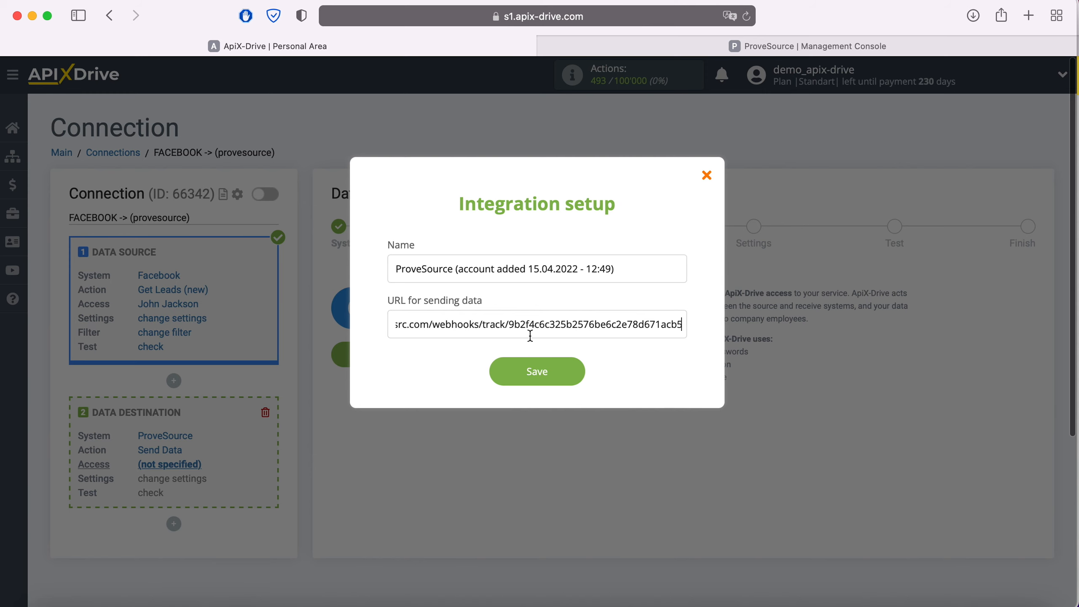
left_click(575, 369)
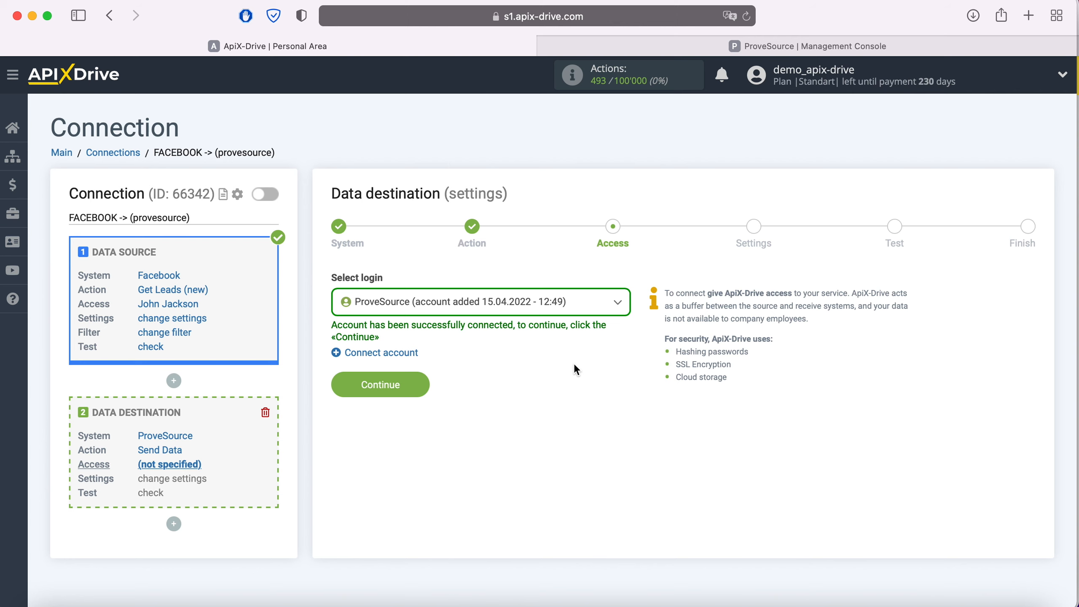
left_click(537, 304)
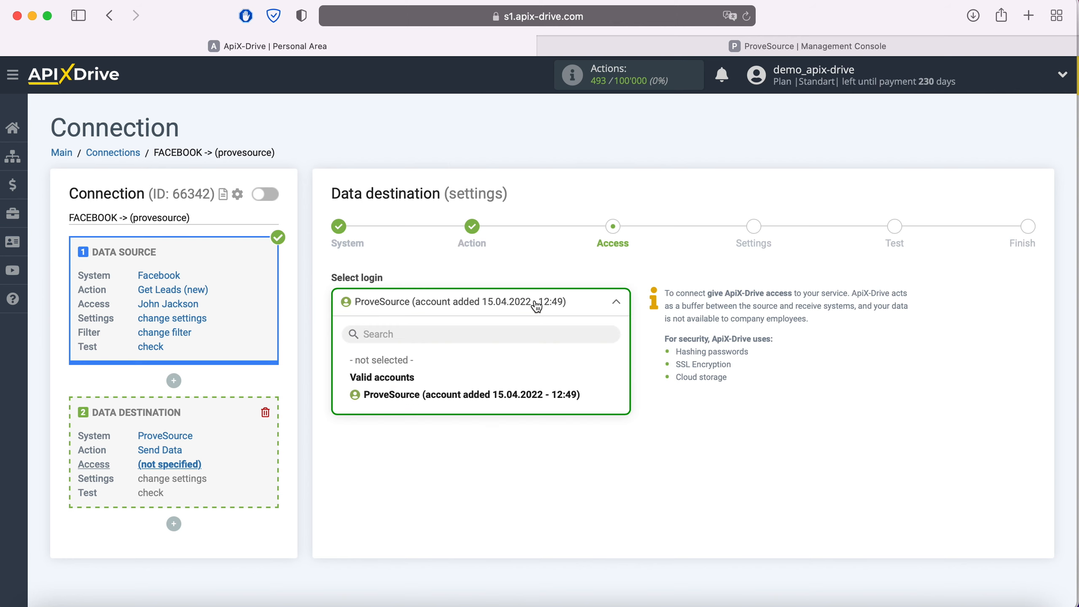
left_click(525, 394)
left_click(415, 378)
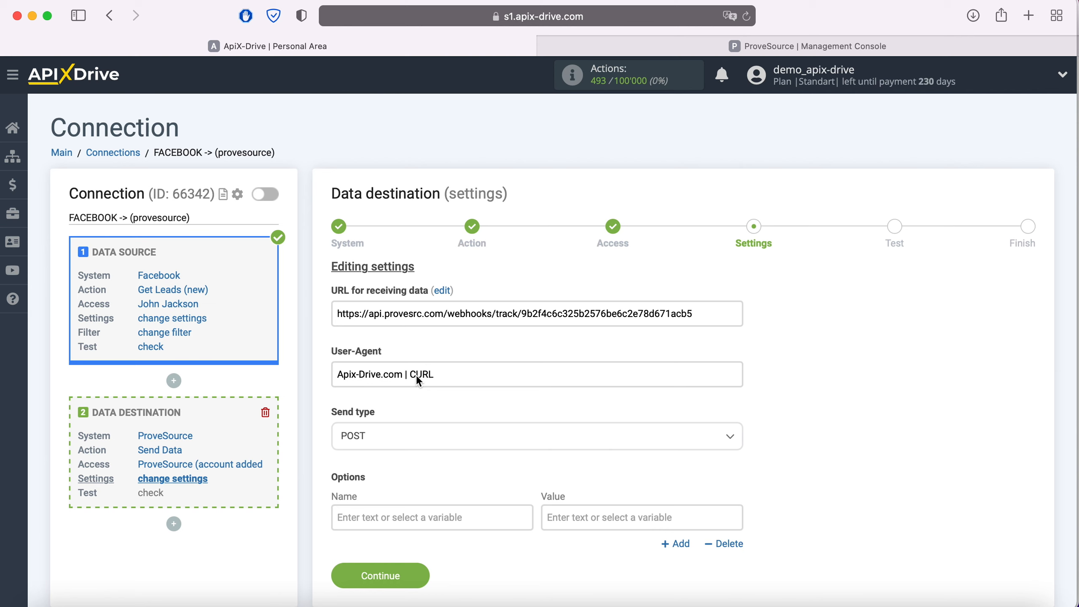
Set the send type to POST json and map an option named firstName to the Facebook full_name custom field.
left_click(411, 437)
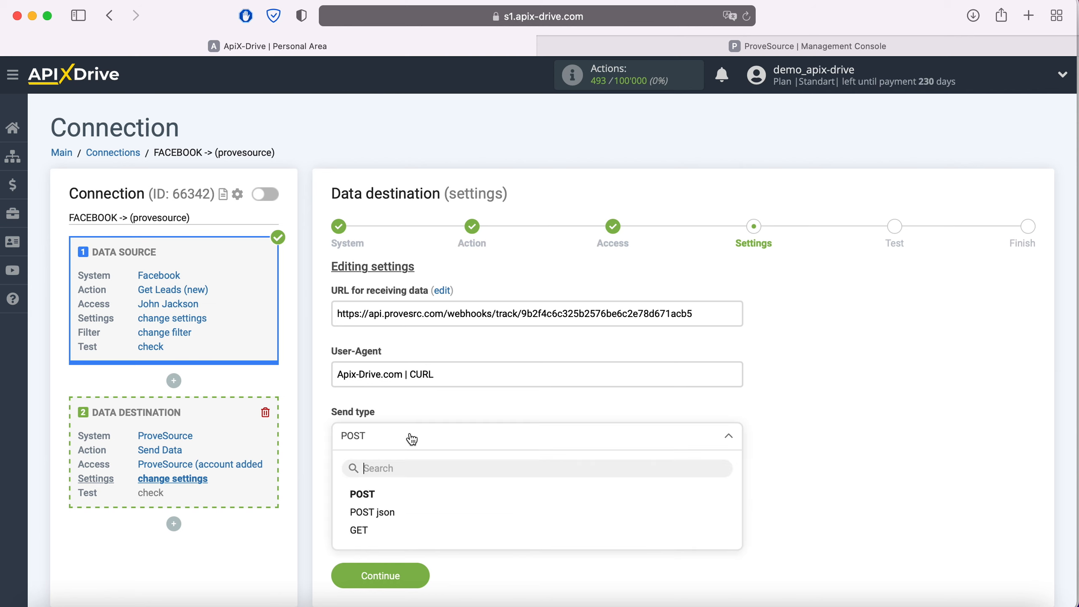
left_click(387, 513)
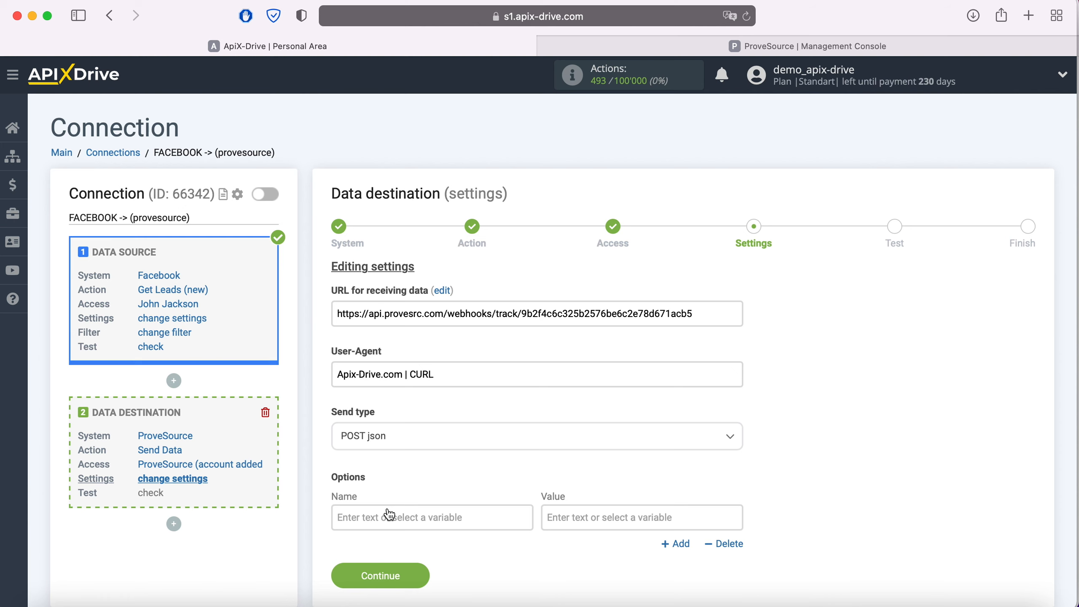
left_click(388, 515)
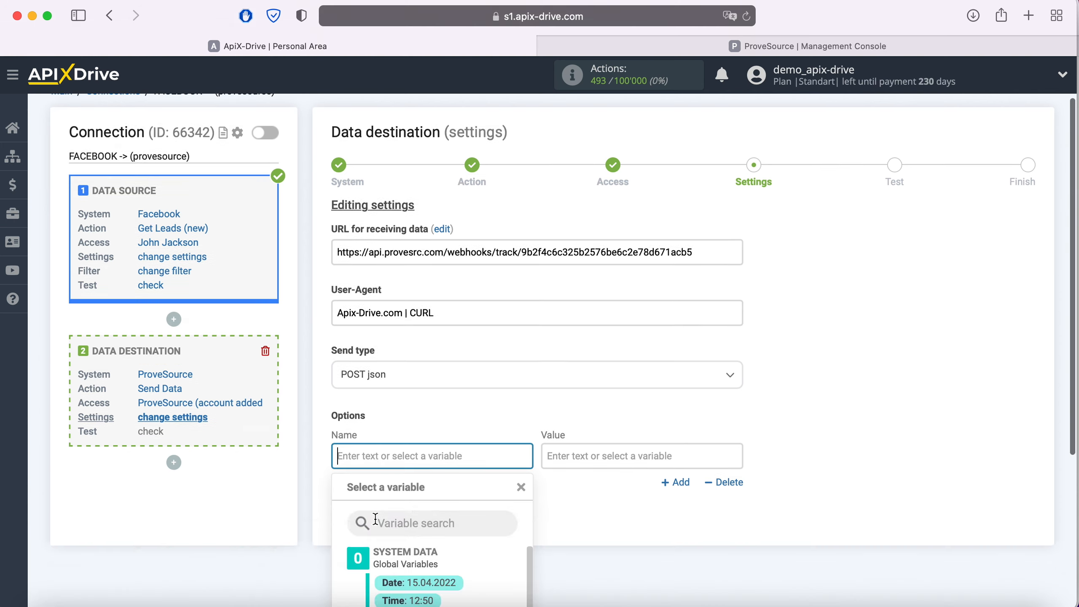
type("firstName")
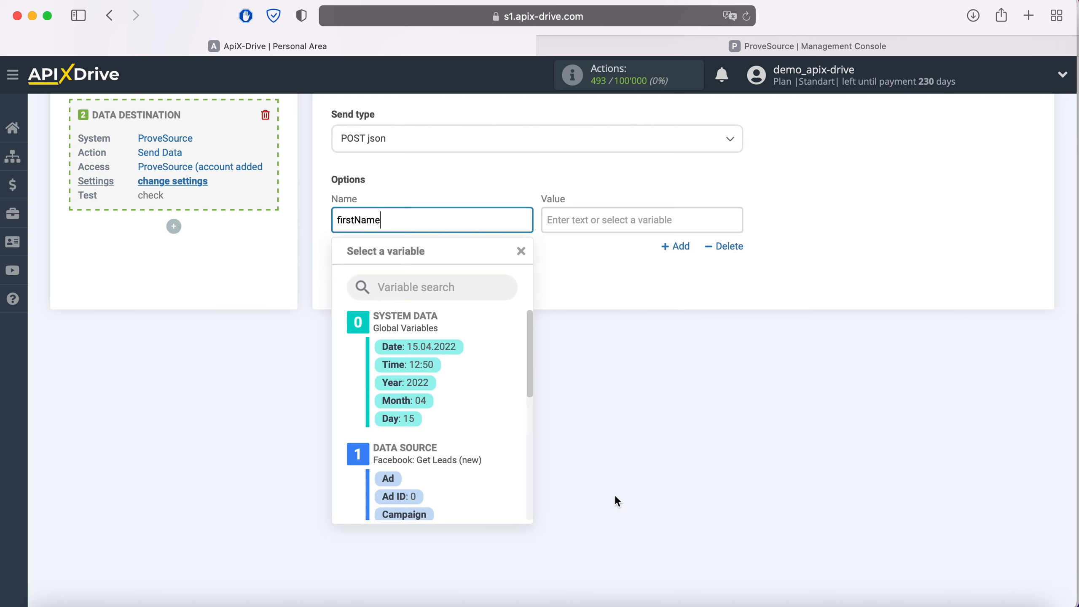
left_click(608, 219)
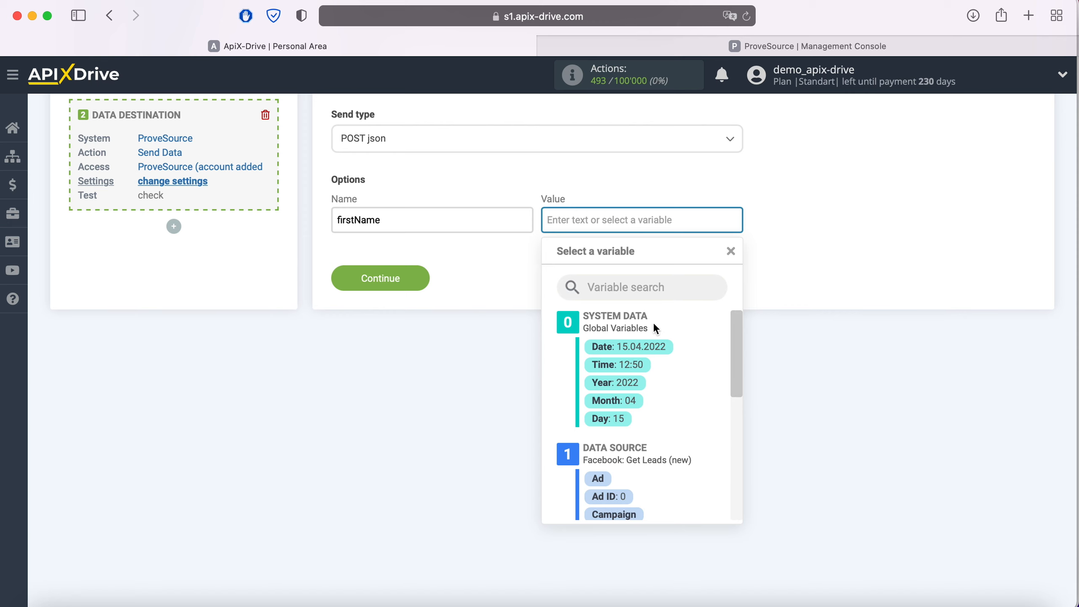
scroll(701, 367, "down", 5)
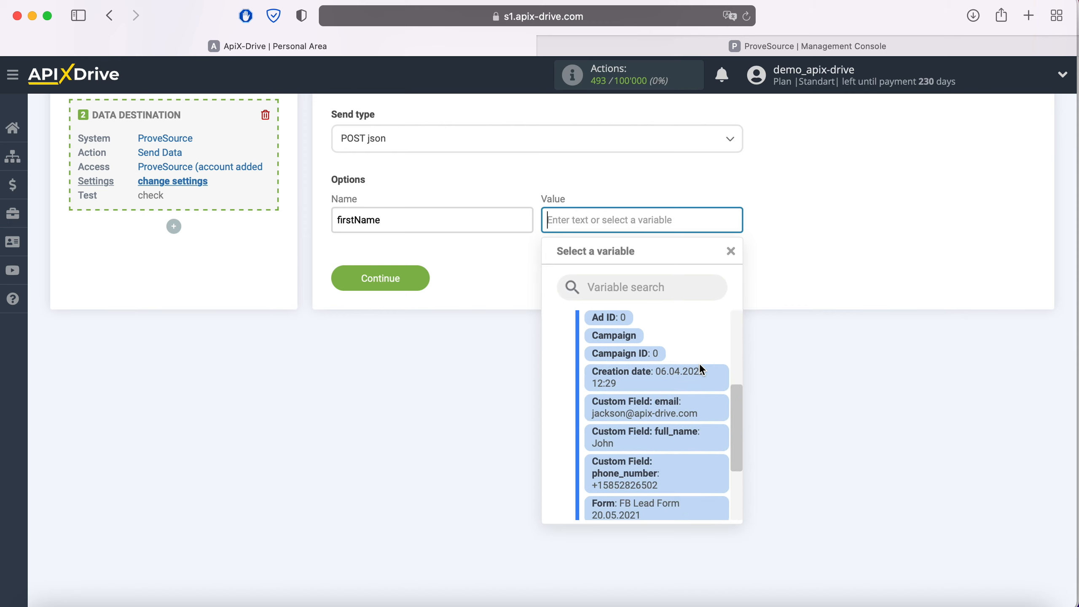
left_click(681, 444)
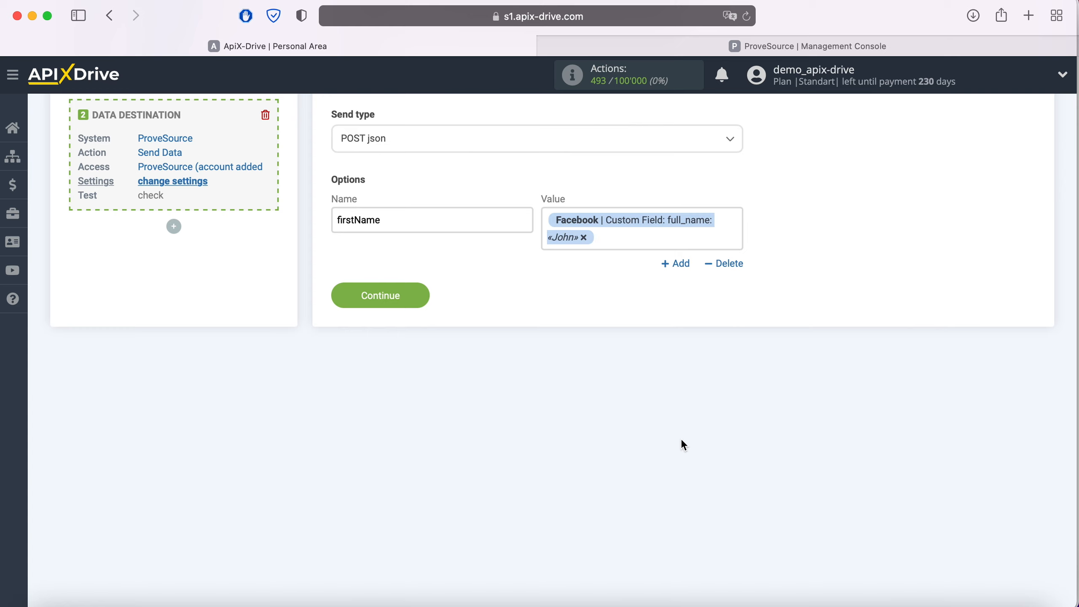
Add a second option named email, map it to the Facebook email custom field and continue to the destination test.
left_click(678, 264)
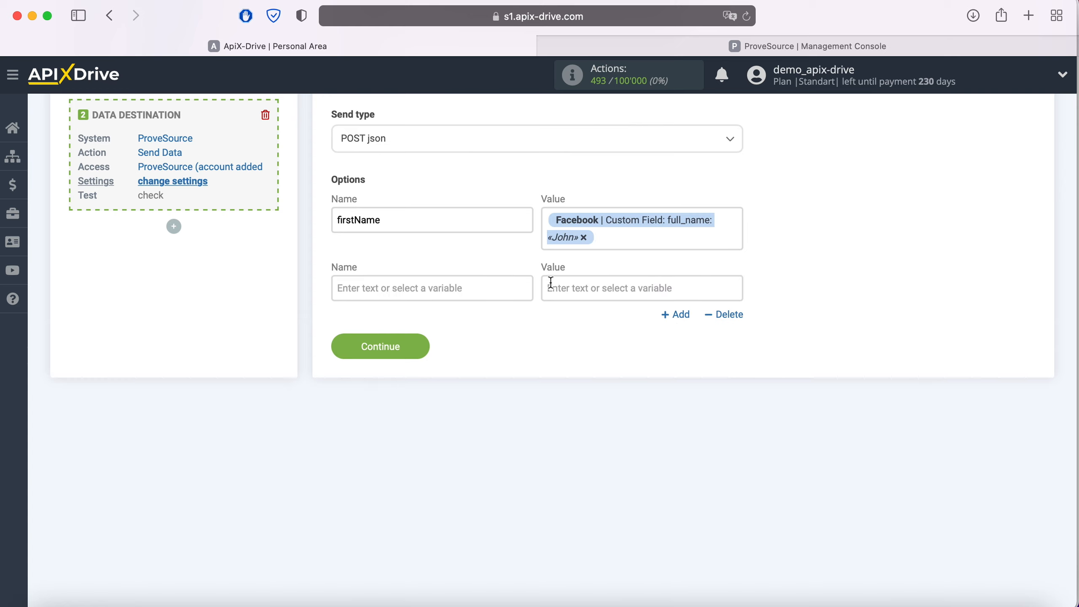
left_click(501, 285)
type("email")
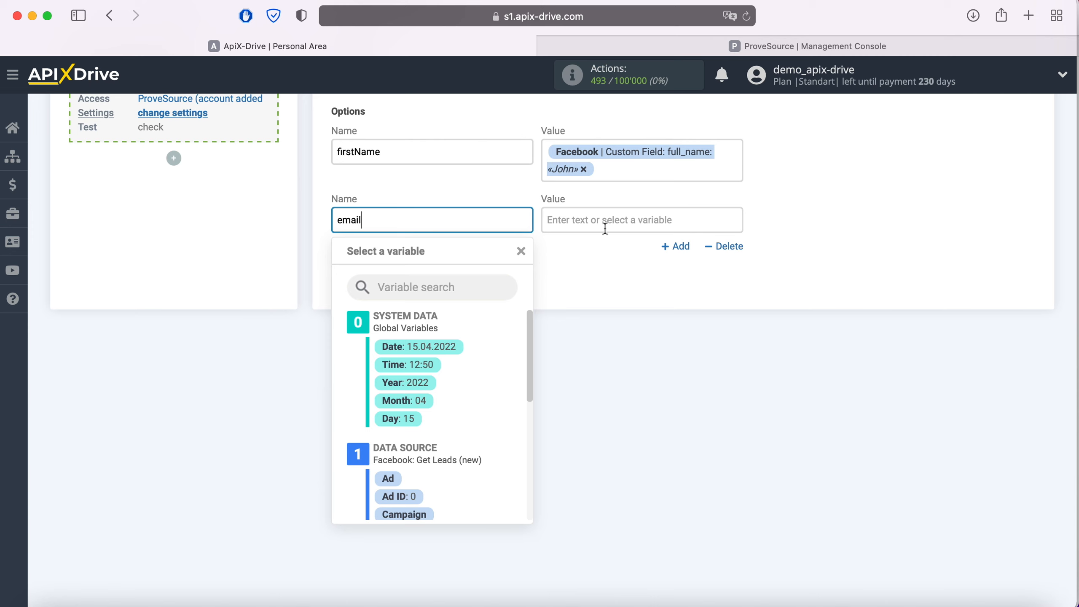
left_click(603, 221)
scroll(686, 387, "down", 4)
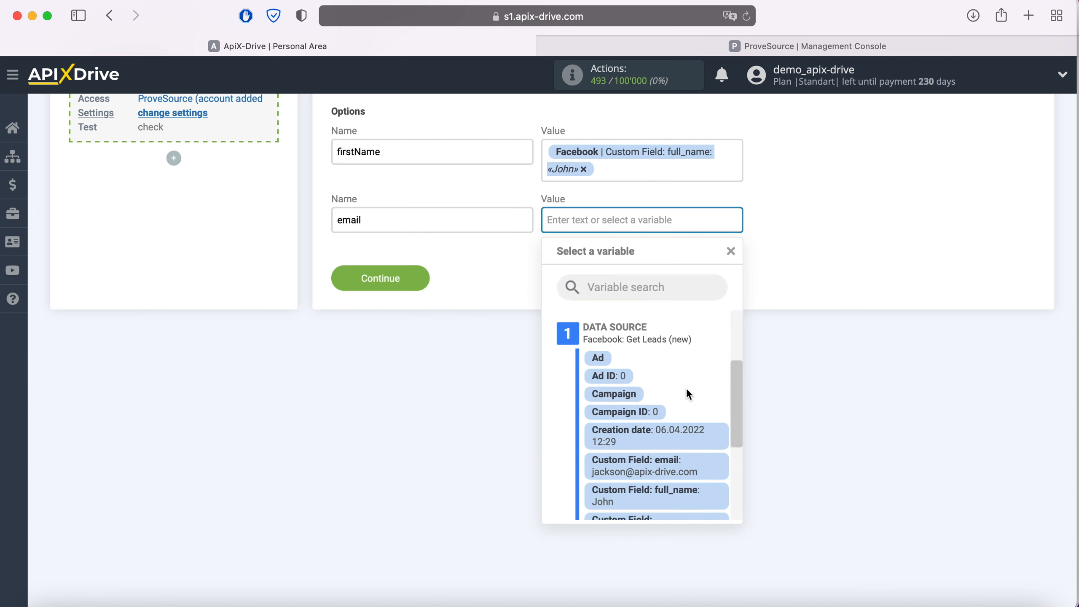
left_click(687, 443)
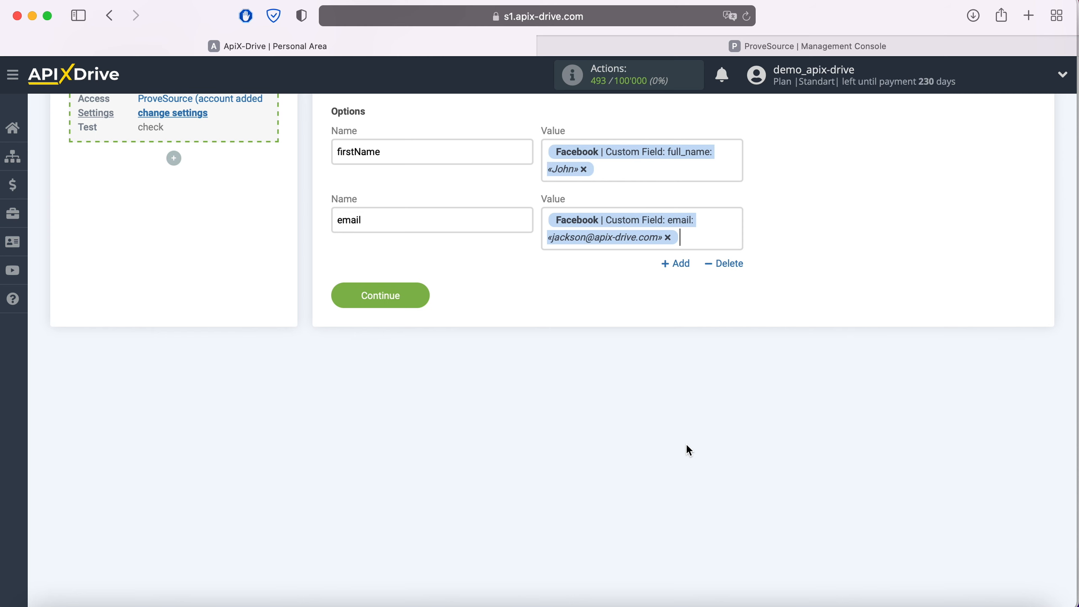
left_click(412, 295)
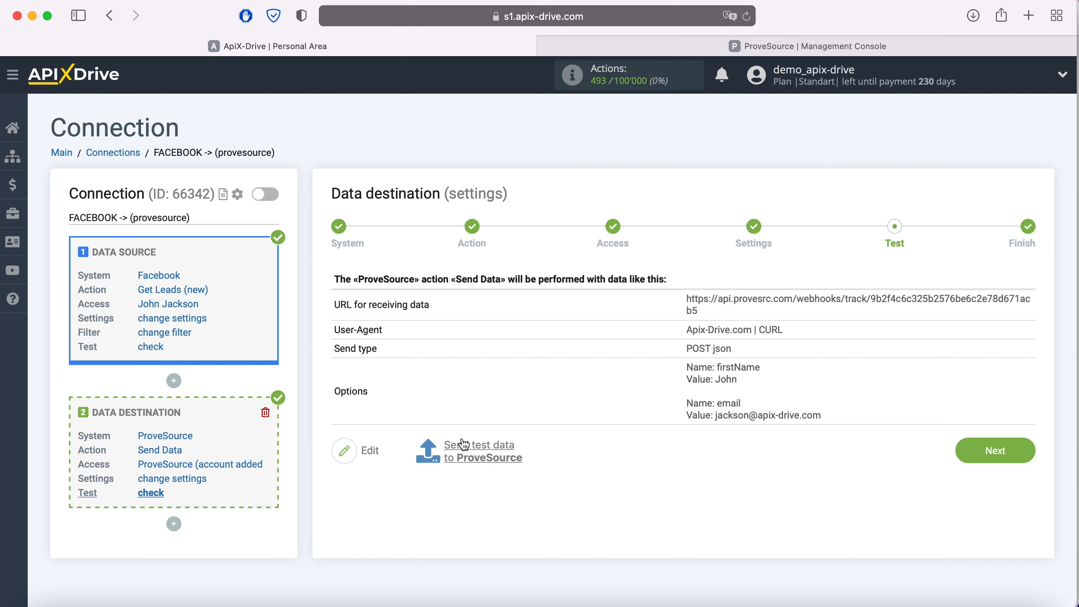
Send test data to ProveSource, then switch to ProveSource and inspect the newest webhook event's details in the events feed.
left_click(477, 449)
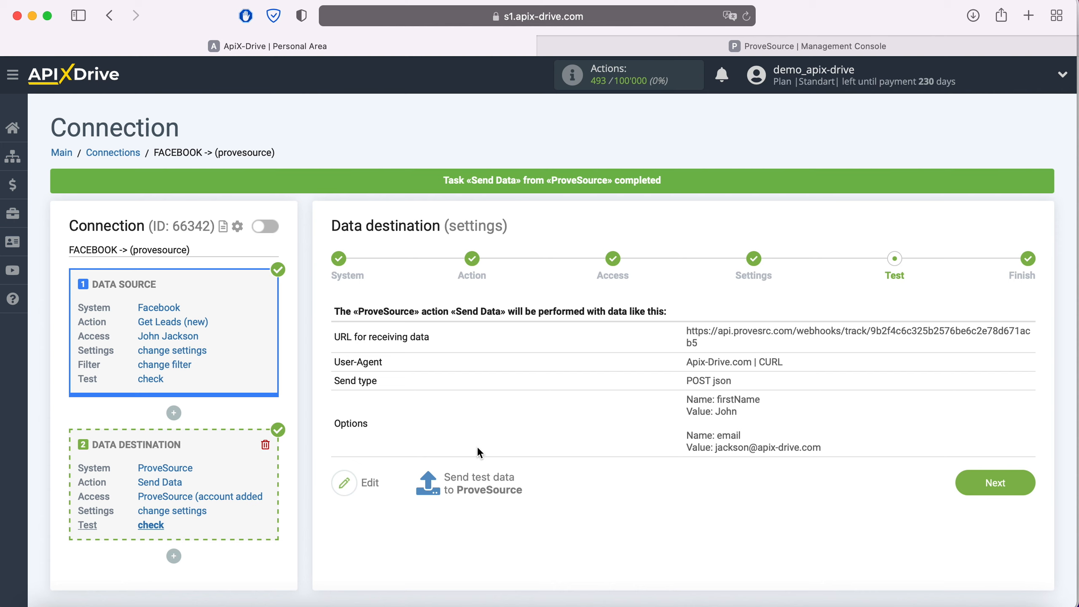
left_click(724, 43)
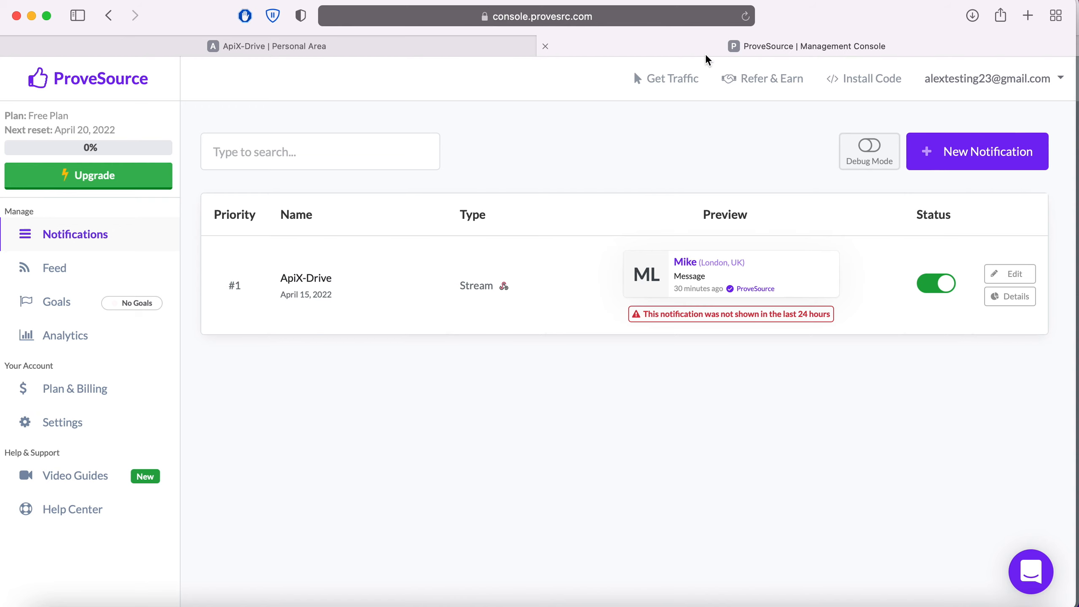
left_click(42, 269)
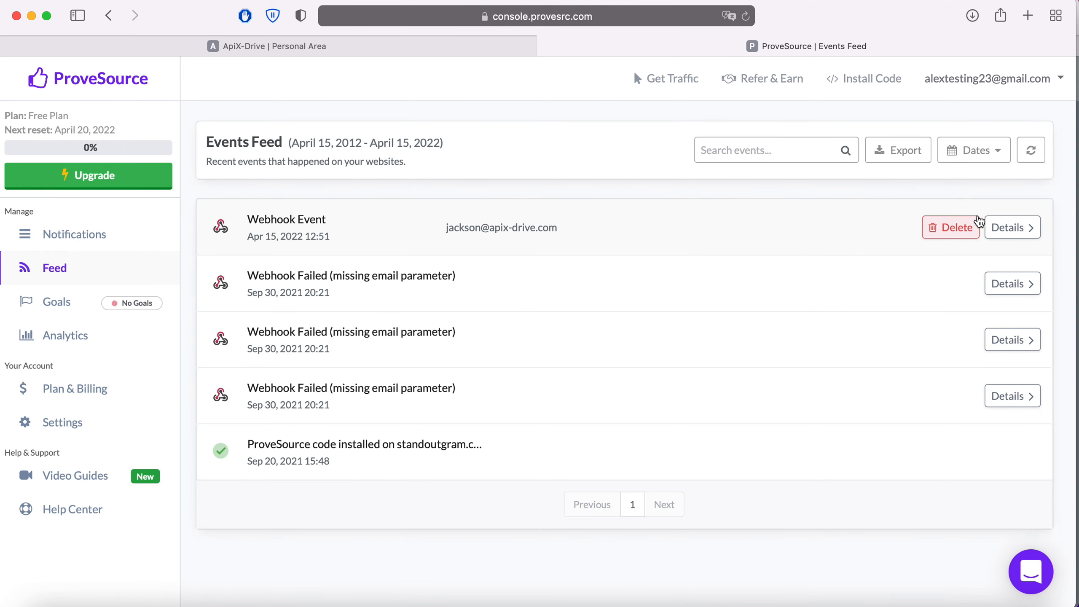
left_click(1015, 230)
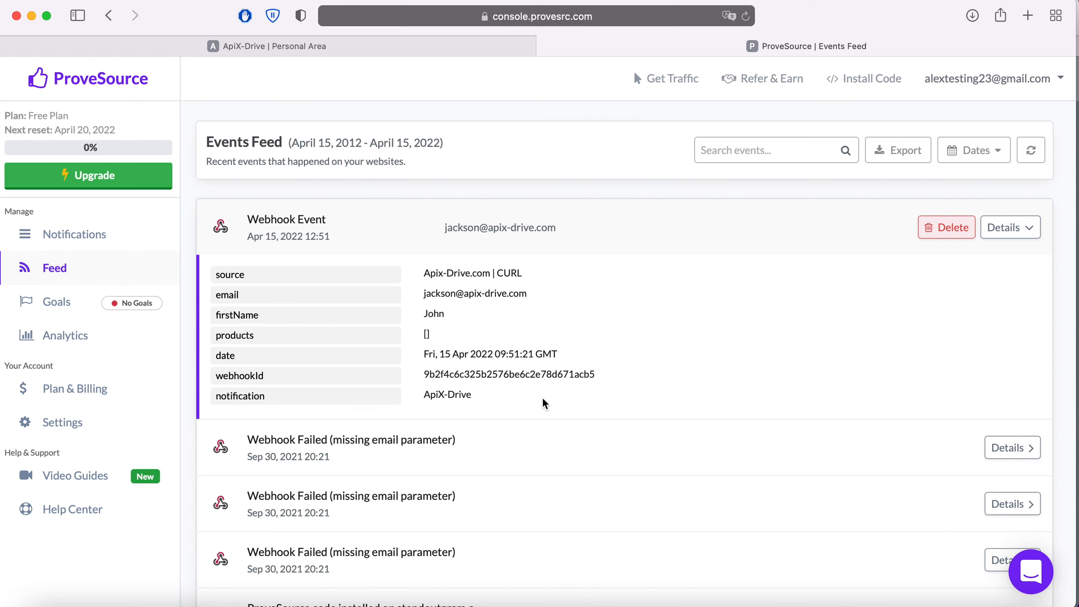
Switch back to ApiX-Drive, finish the data destination setup and enable automatic updates for the connection.
left_click(297, 45)
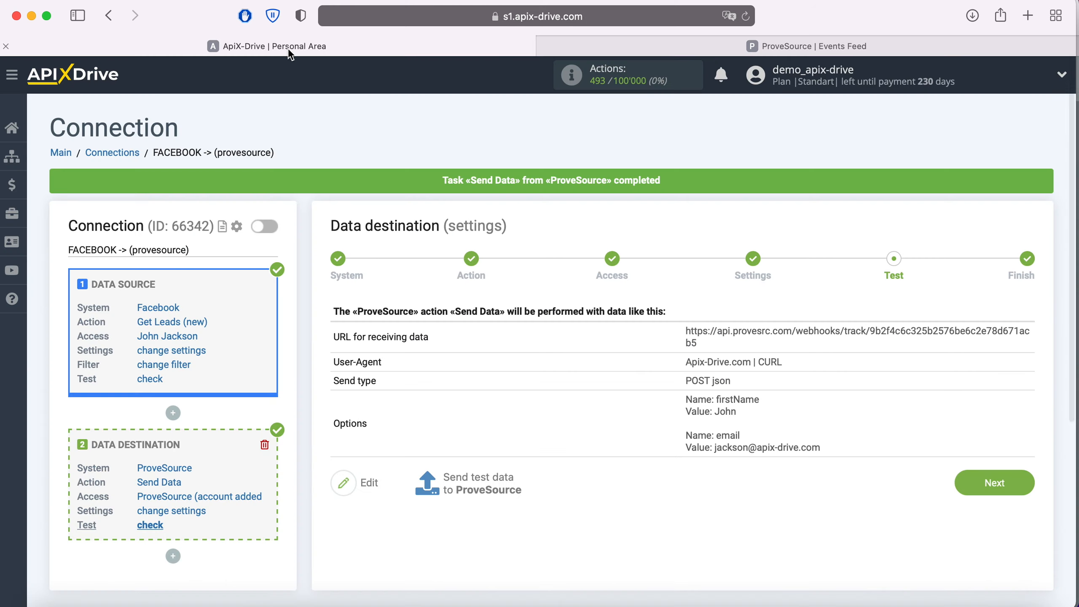
left_click(1017, 489)
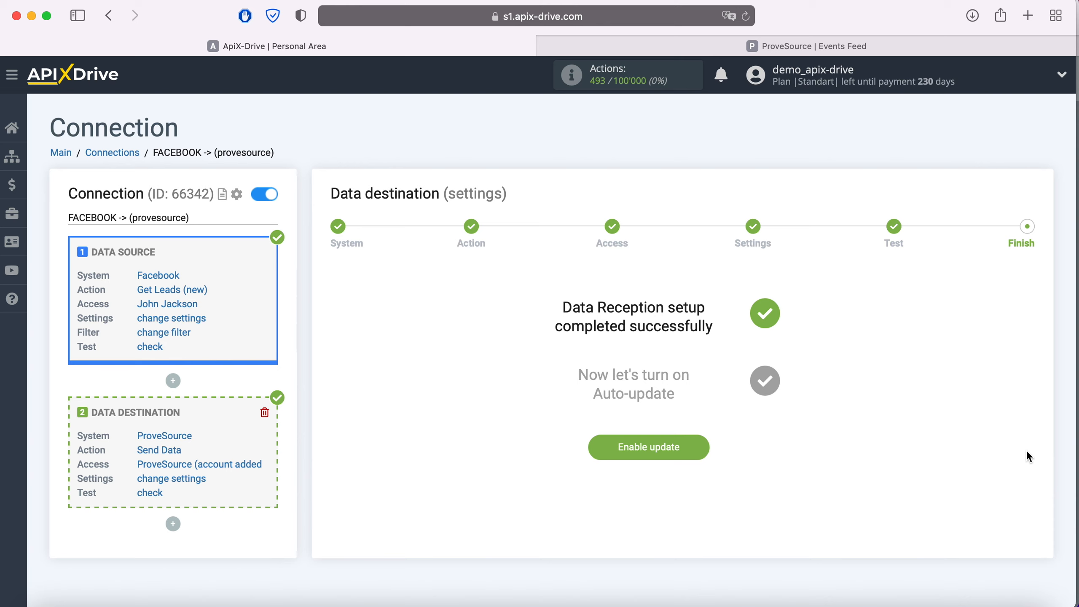
left_click(701, 445)
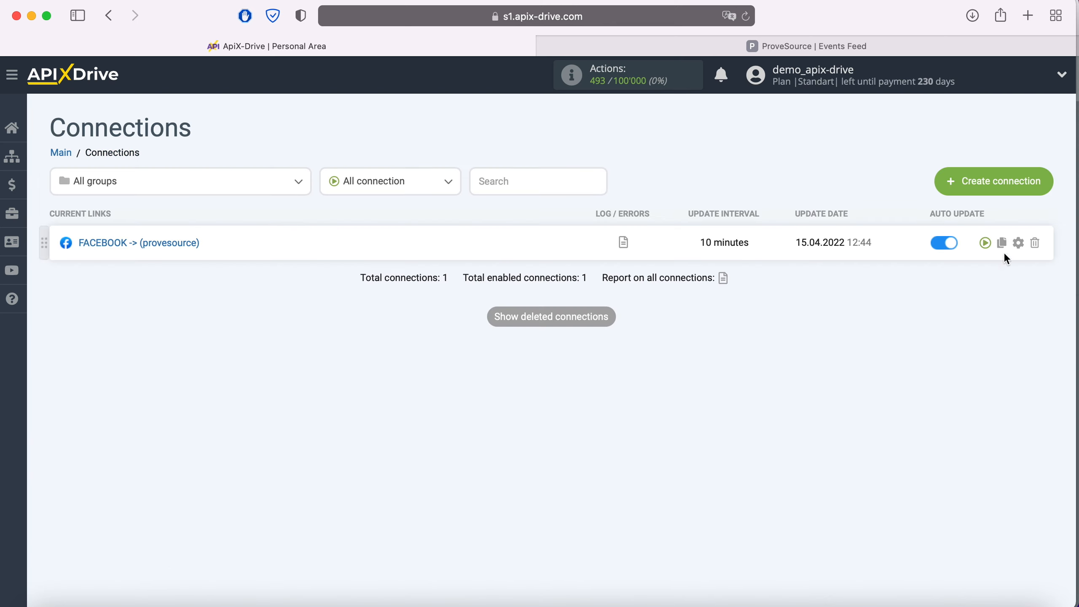
Set the update interval of the FACEBOOK -> (provesource) connection to 5 minutes and save its setup.
left_click(1018, 242)
left_click(635, 355)
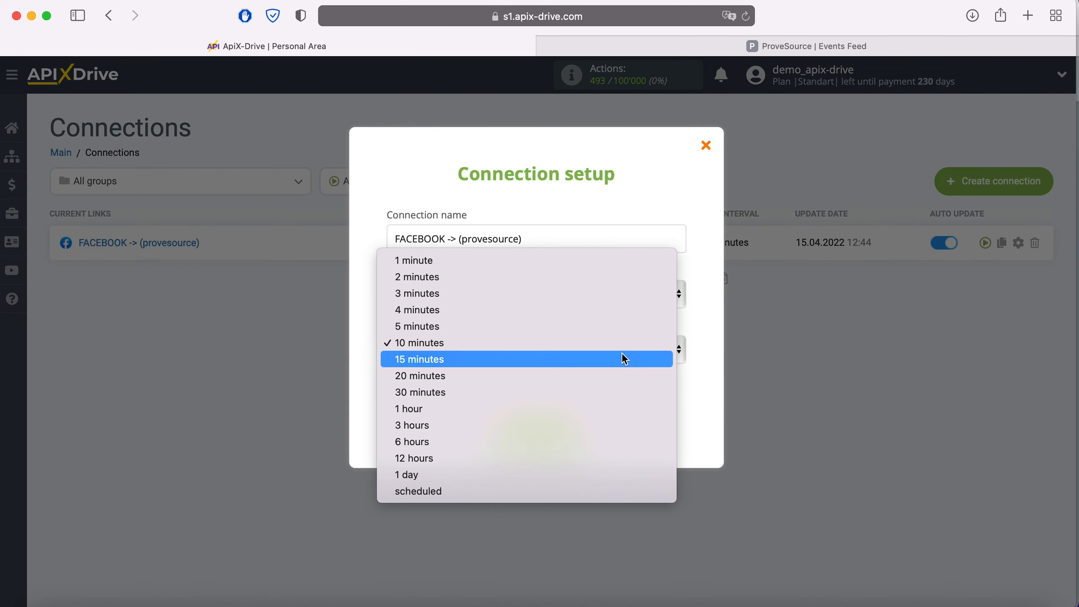
left_click(564, 331)
left_click(571, 431)
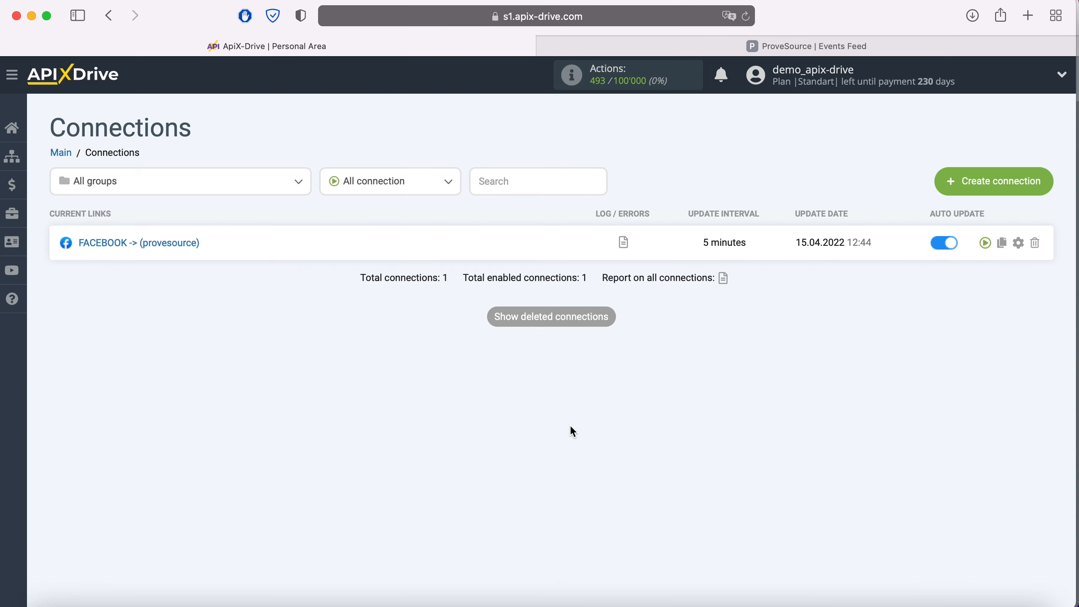